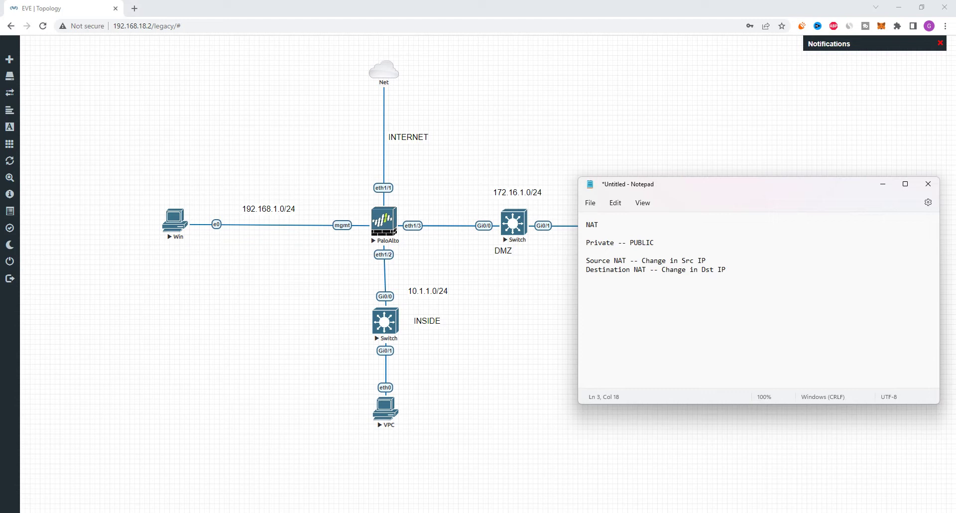
Open the Palo Alto web interface on the management Win node and review its zones and Ethernet interfaces against the lab topology
{"action": "left_click", "coordinate": [484, 347]}
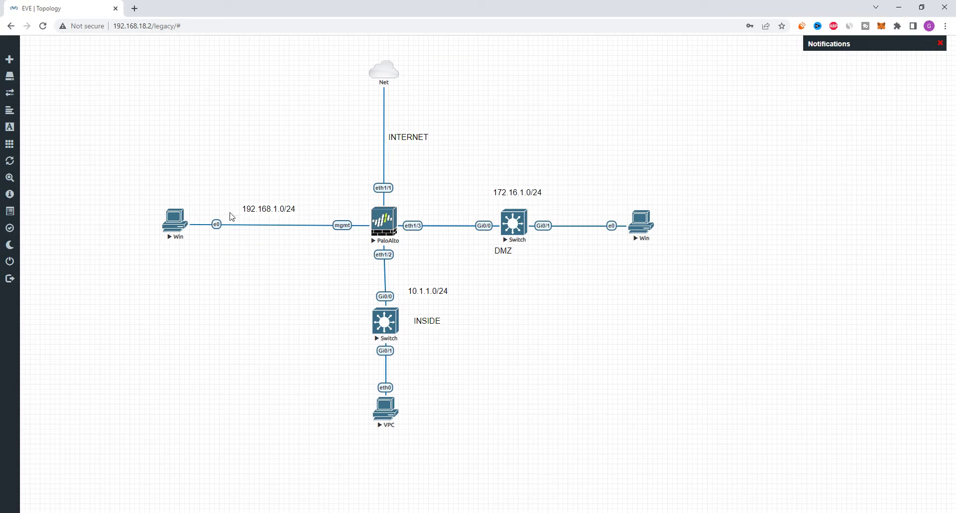
{"action": "left_click", "coordinate": [174, 220]}
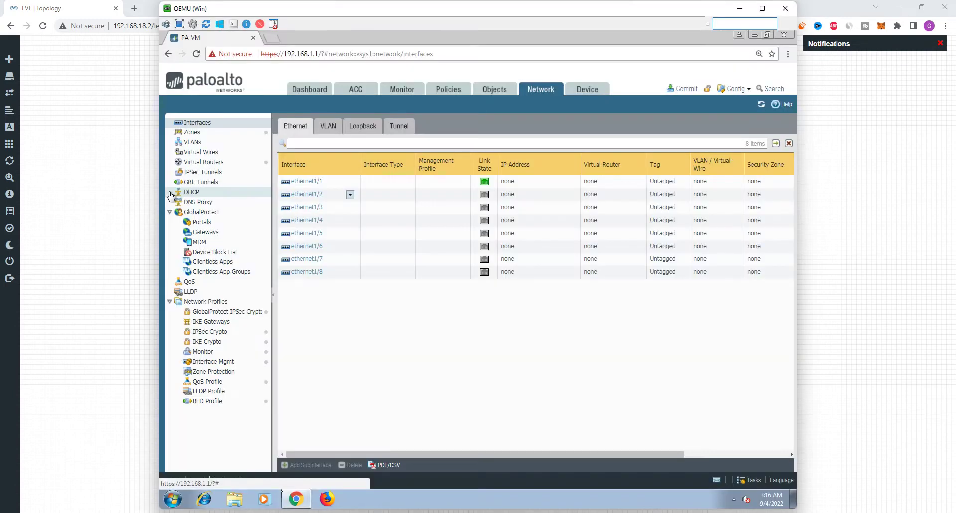
{"action": "left_click", "coordinate": [217, 133]}
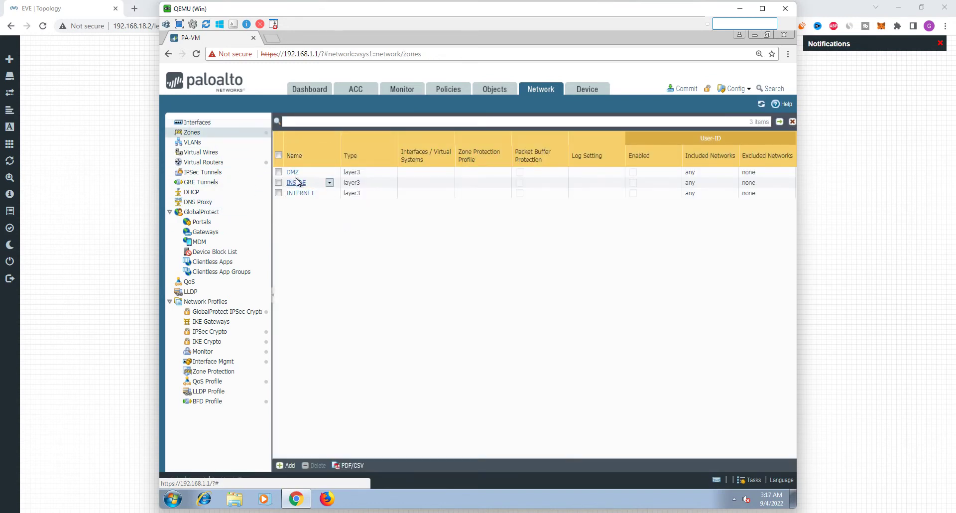
{"action": "left_click", "coordinate": [207, 124]}
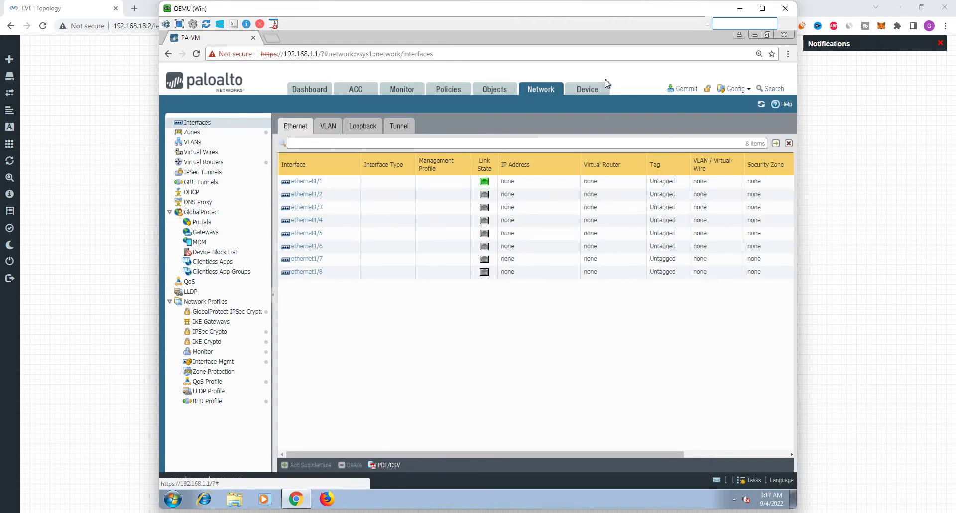
{"action": "left_click", "coordinate": [102, 184]}
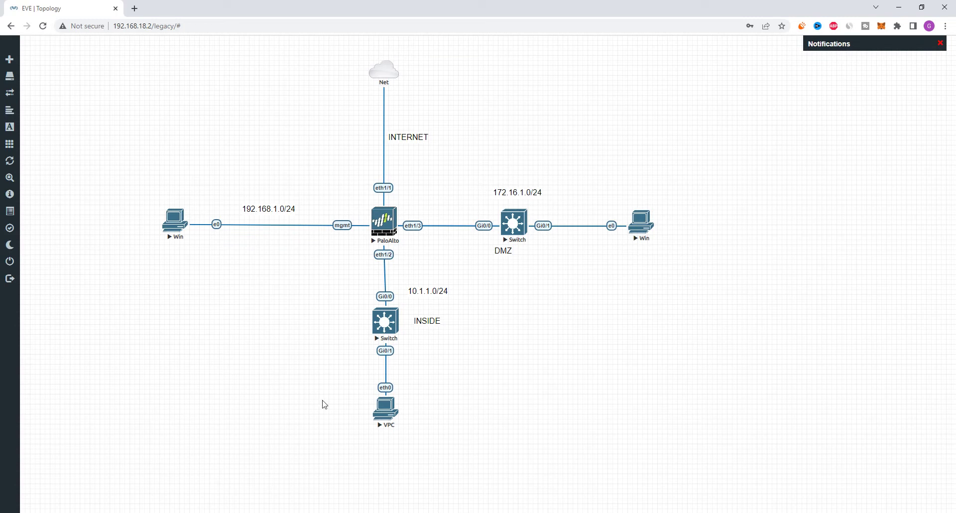
{"action": "key", "text": "alt+Tab"}
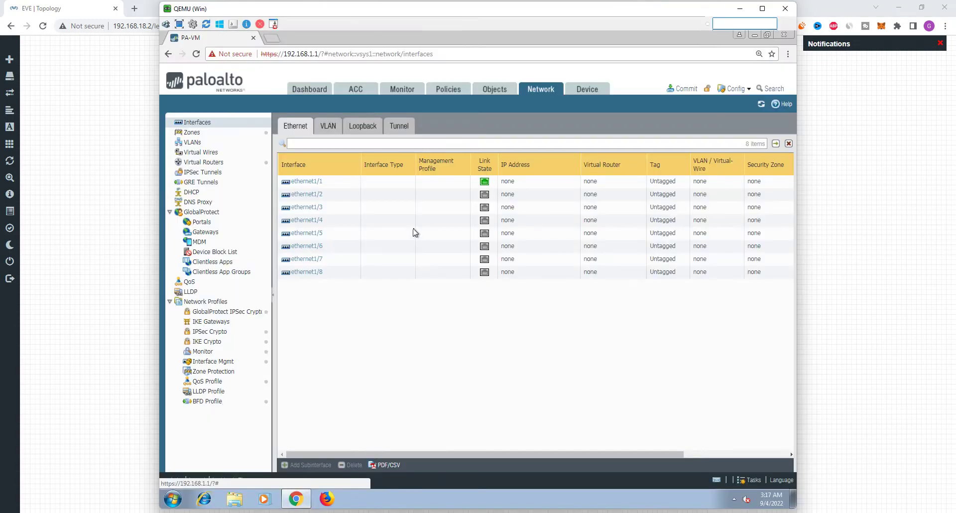
Configure ethernet1/1 as a Layer3 interface in the default virtual router and the INTERNET security zone
{"action": "left_click", "coordinate": [312, 183]}
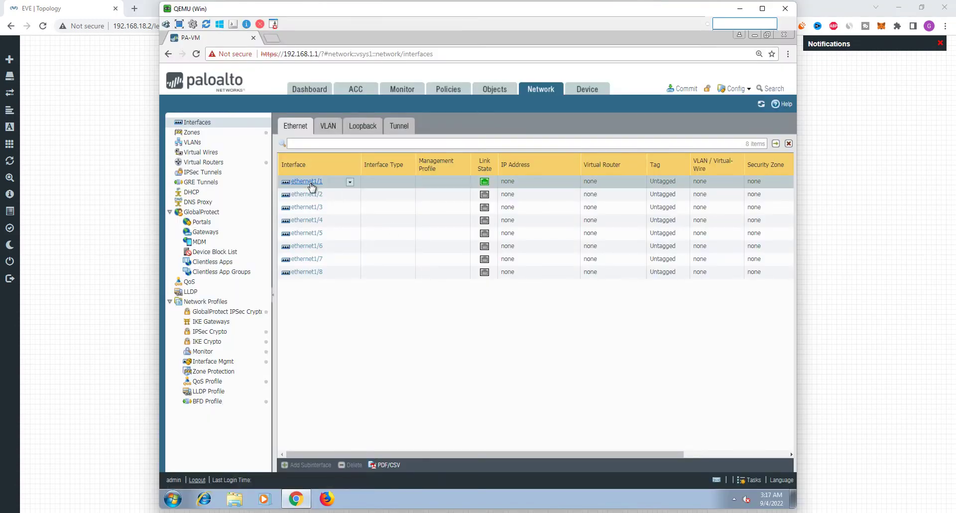
{"action": "left_click", "coordinate": [313, 183]}
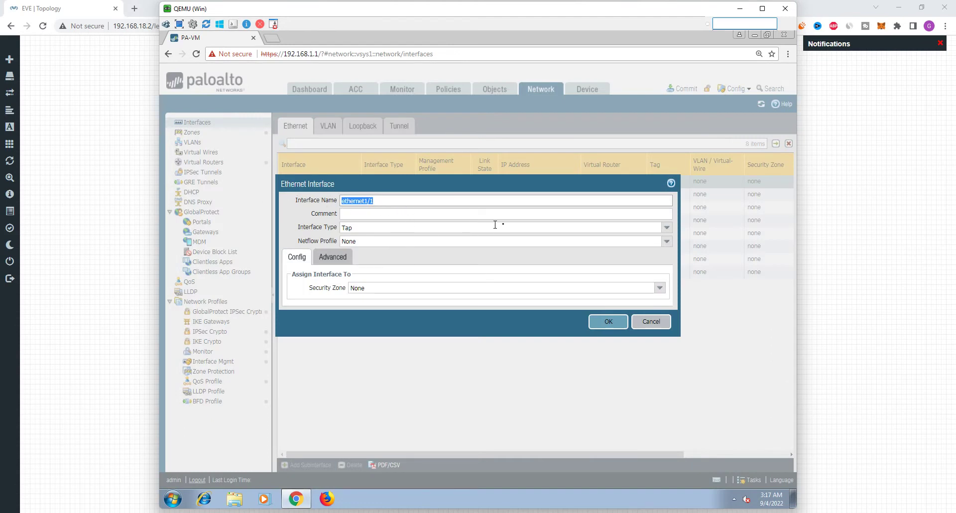
{"action": "left_click", "coordinate": [667, 227]}
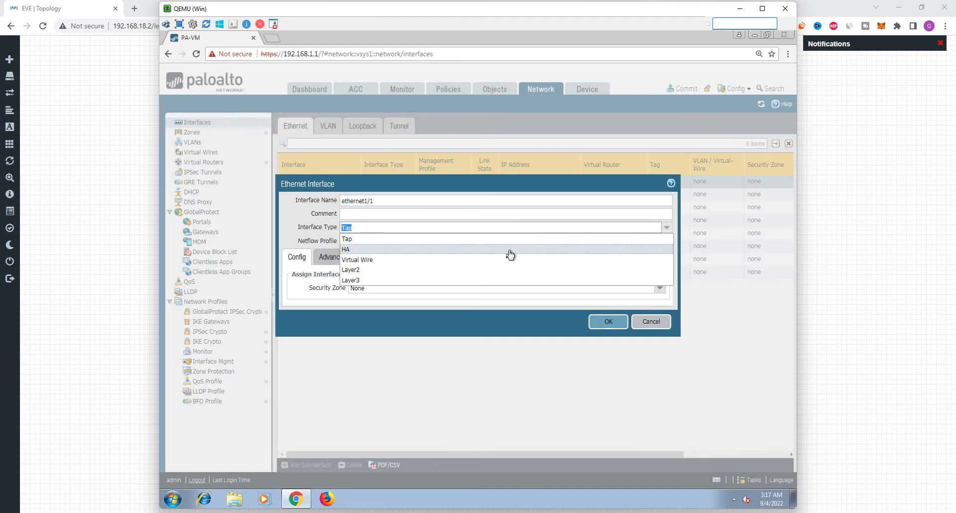
{"action": "left_click", "coordinate": [511, 279]}
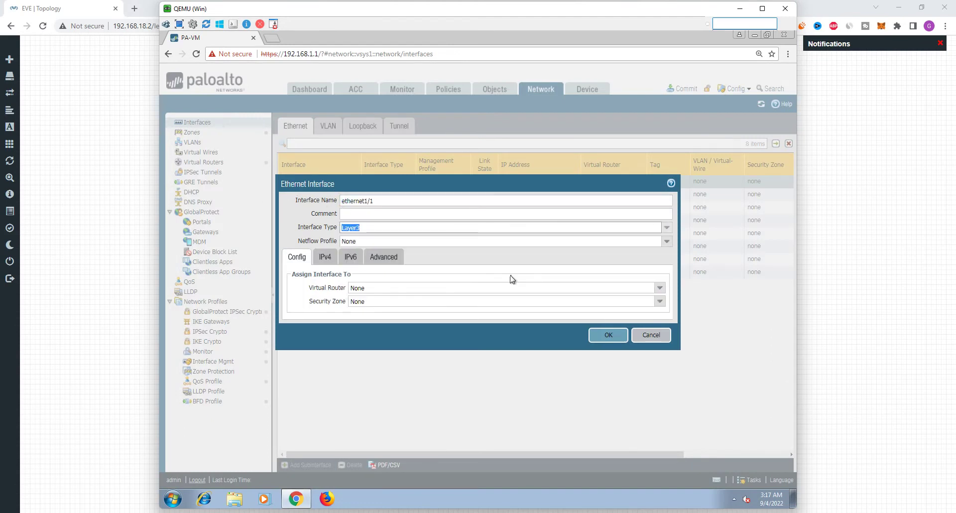
{"action": "left_click", "coordinate": [659, 288]}
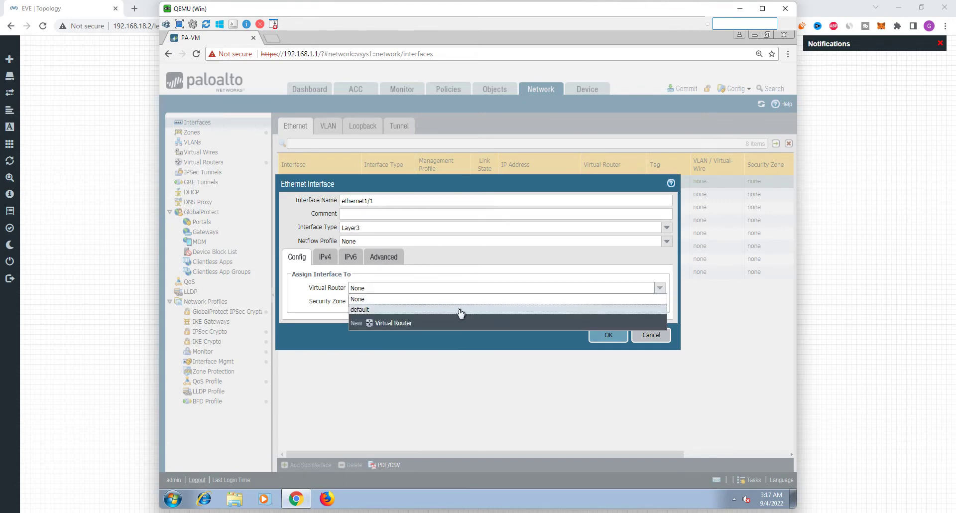
{"action": "left_click", "coordinate": [460, 311]}
{"action": "left_click", "coordinate": [661, 301]}
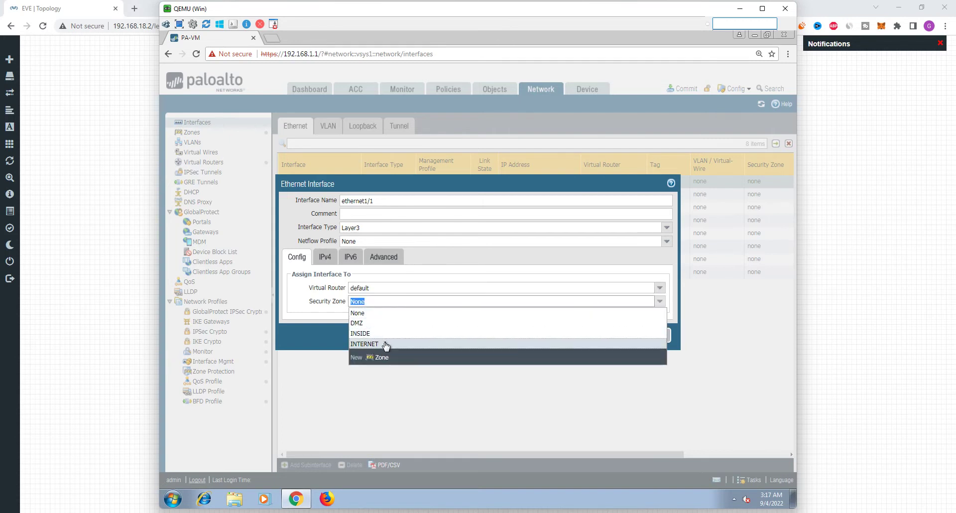
{"action": "left_click", "coordinate": [386, 345]}
Make ethernet1/1 obtain its IPv4 address as a DHCP Client and save the interface
{"action": "left_click", "coordinate": [324, 260]}
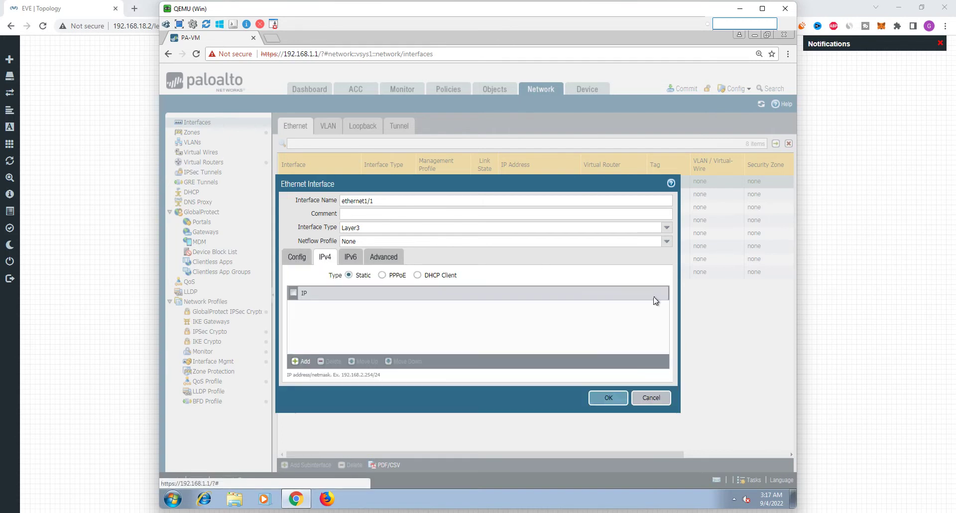
{"action": "left_click", "coordinate": [417, 276]}
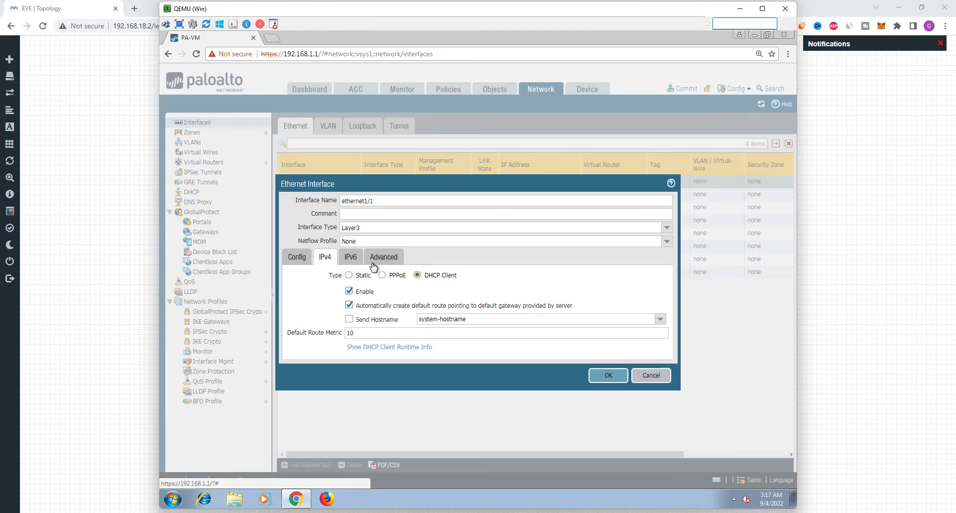
{"action": "left_click", "coordinate": [349, 258]}
{"action": "left_click", "coordinate": [394, 256]}
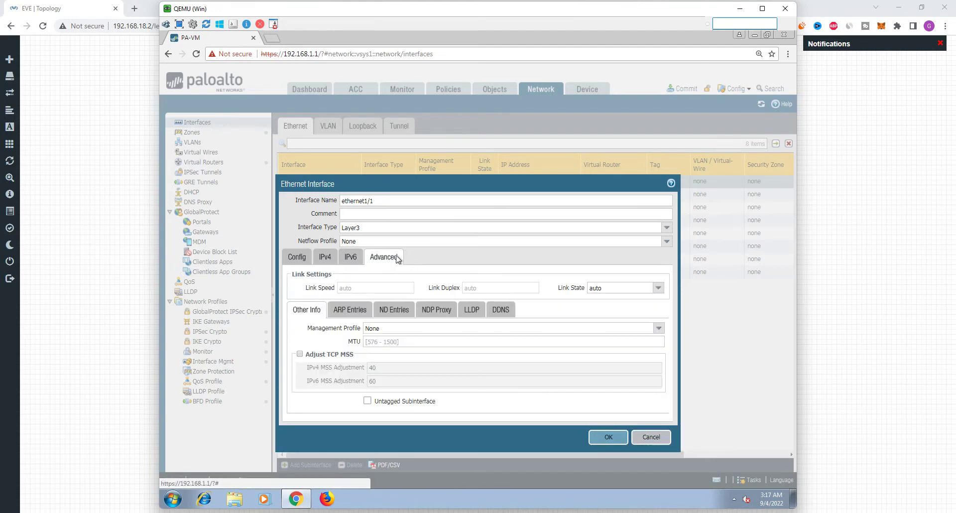
{"action": "left_click", "coordinate": [617, 438]}
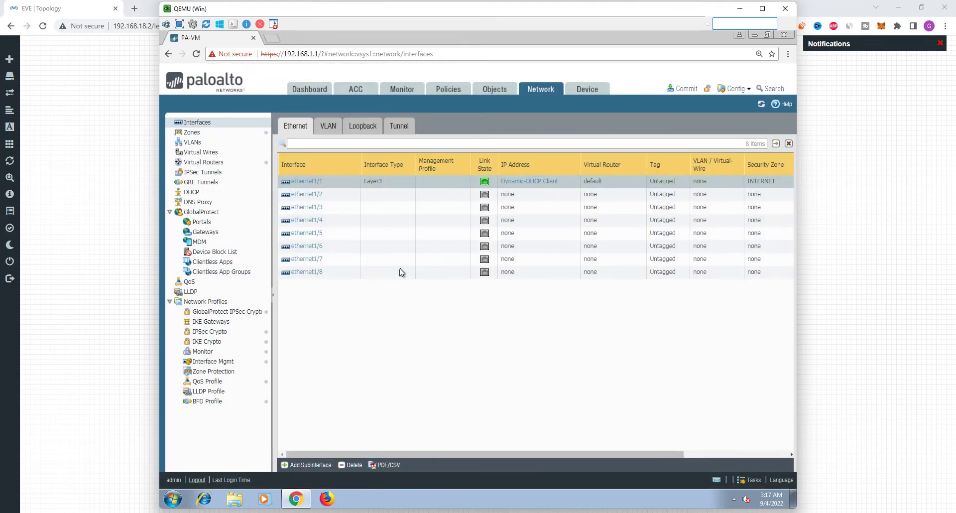
Configure ethernet1/2 as a Layer3 interface in the default virtual router and the INSIDE security zone
{"action": "left_click", "coordinate": [307, 197]}
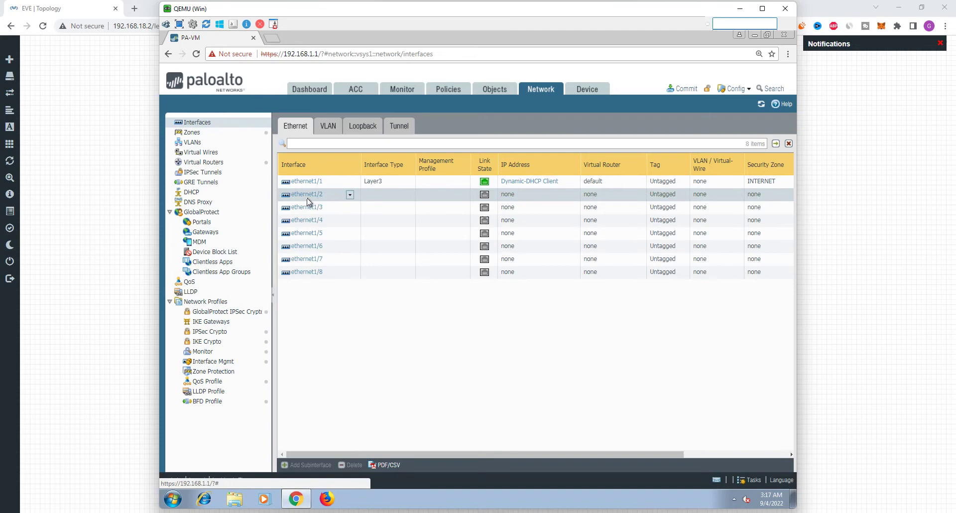
{"action": "left_click", "coordinate": [307, 198]}
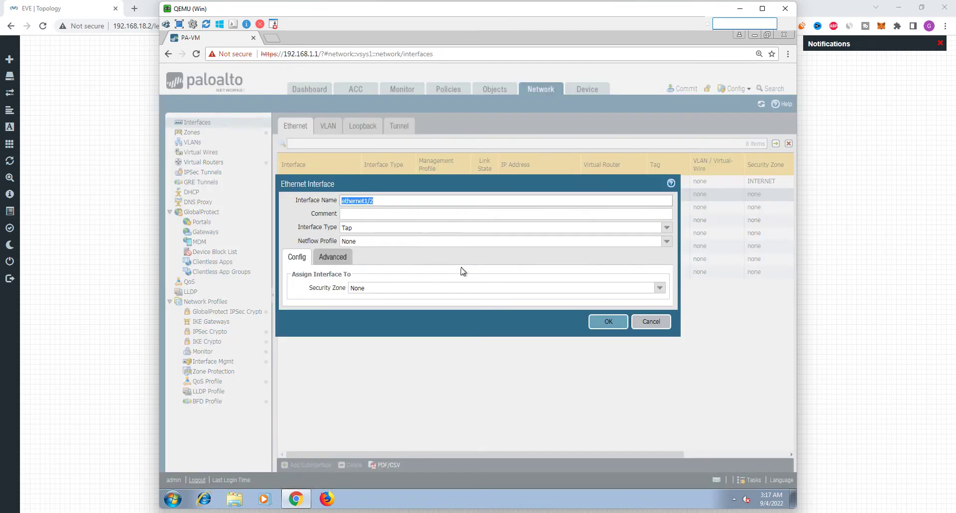
{"action": "left_click", "coordinate": [667, 228]}
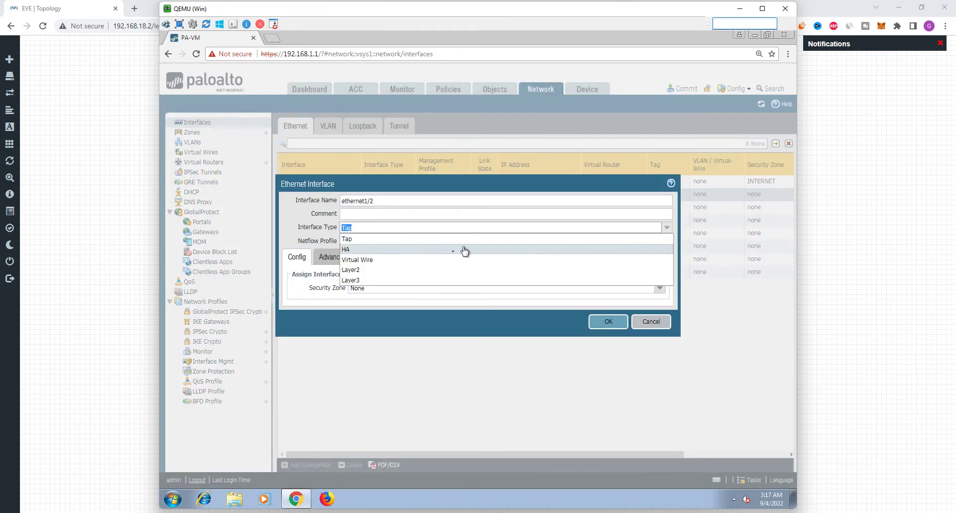
{"action": "left_click", "coordinate": [439, 280]}
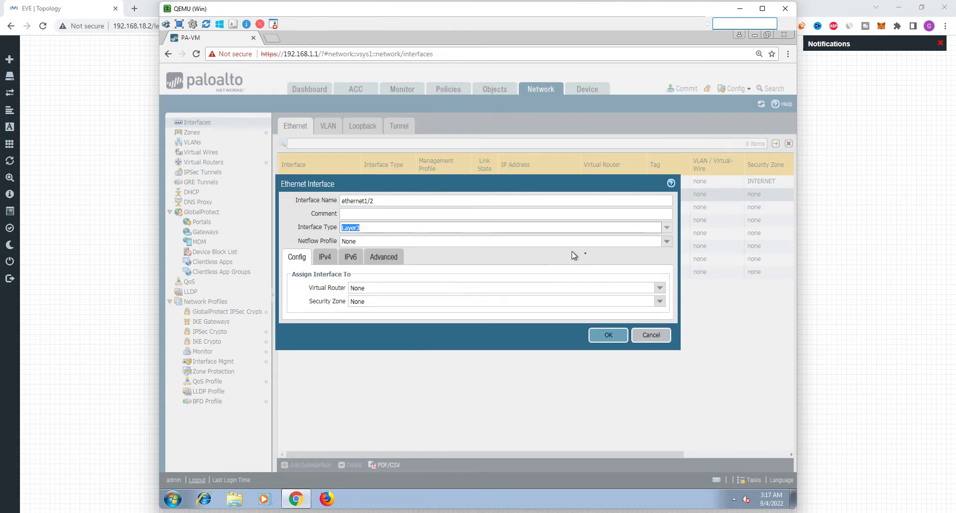
{"action": "left_click", "coordinate": [660, 288]}
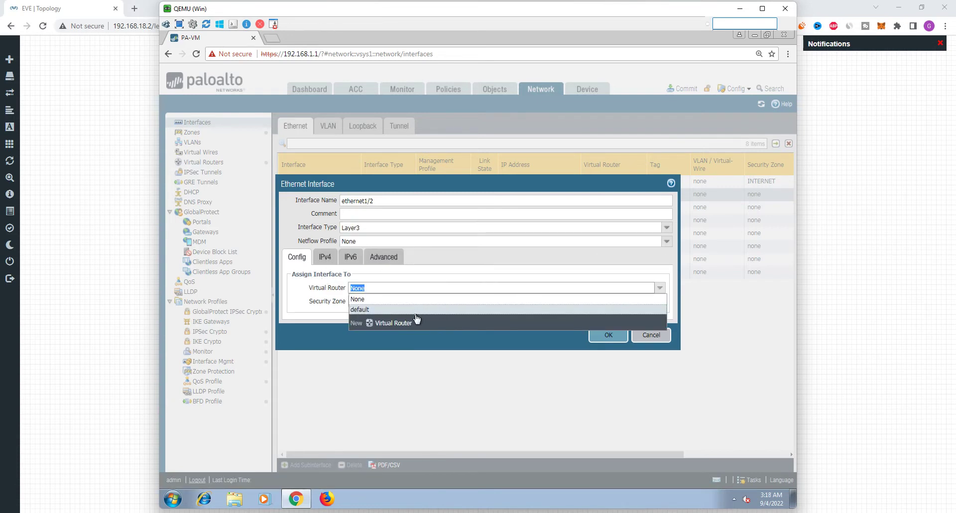
{"action": "left_click", "coordinate": [416, 311]}
{"action": "left_click", "coordinate": [662, 302]}
{"action": "left_click", "coordinate": [450, 338]}
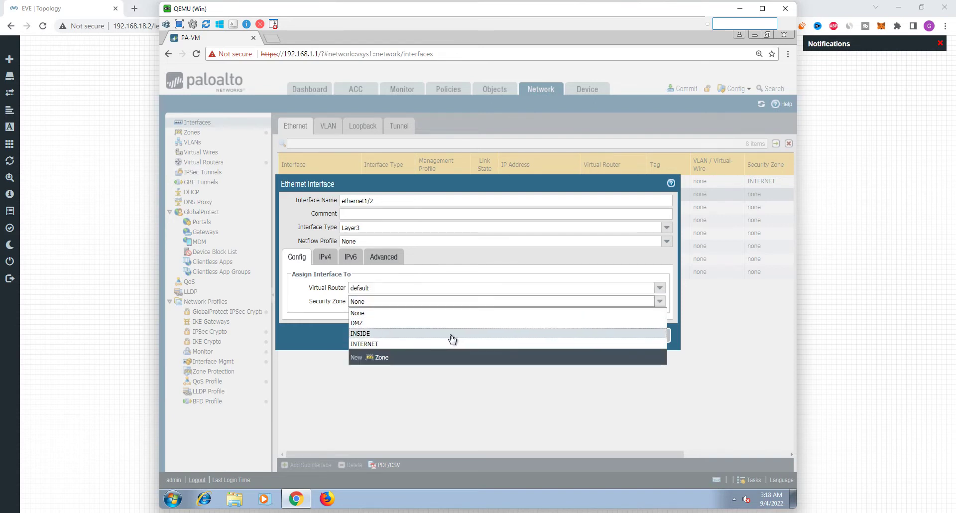
Add the static IPv4 address 10.1.1.10/24 to ethernet1/2
{"action": "left_click", "coordinate": [325, 258]}
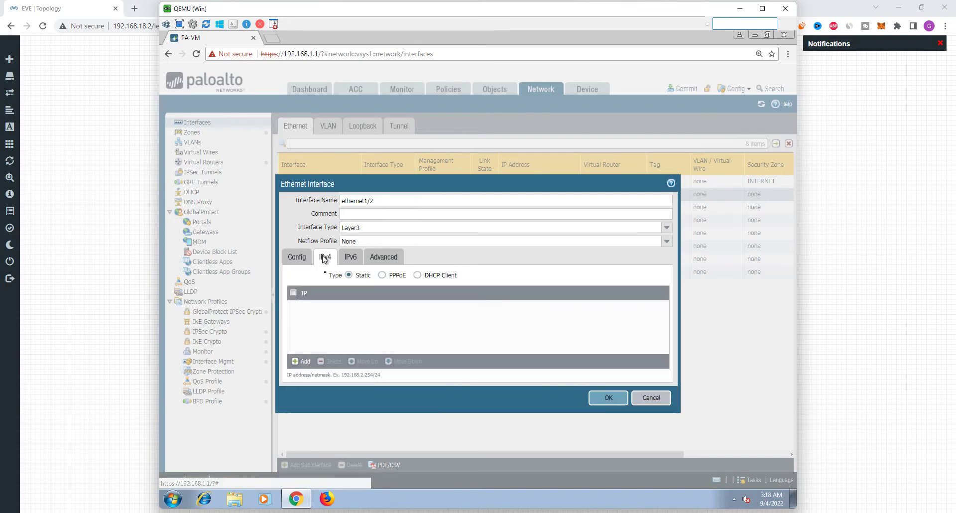
{"action": "left_click", "coordinate": [302, 361]}
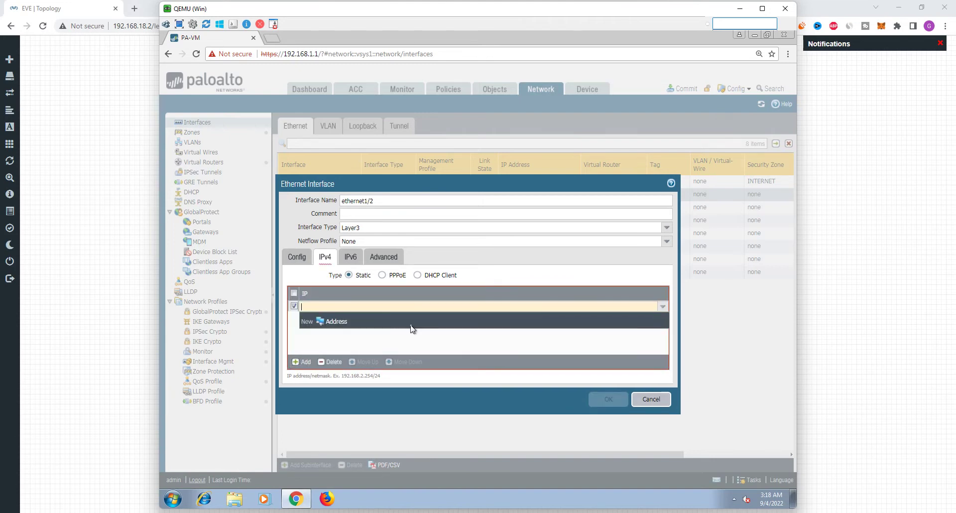
{"action": "type", "text": "10.1.1.10/24"}
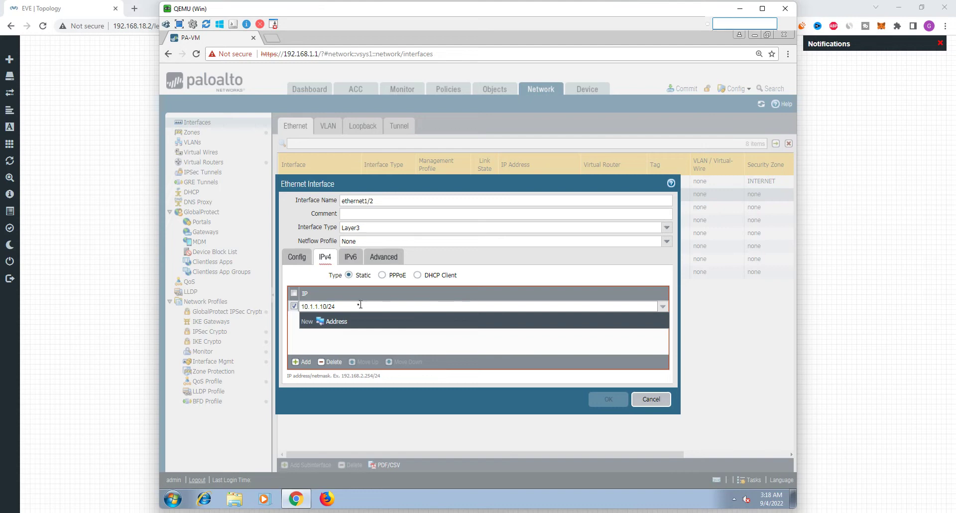
{"action": "left_click", "coordinate": [309, 348]}
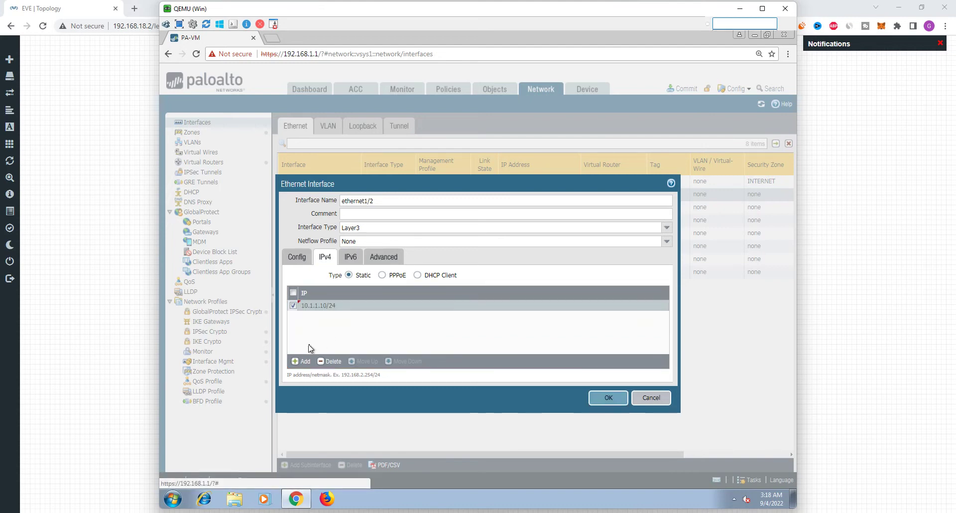
Assign the MGMT management profile to ethernet1/2 and save the interface
{"action": "left_click", "coordinate": [350, 257]}
{"action": "left_click", "coordinate": [380, 257]}
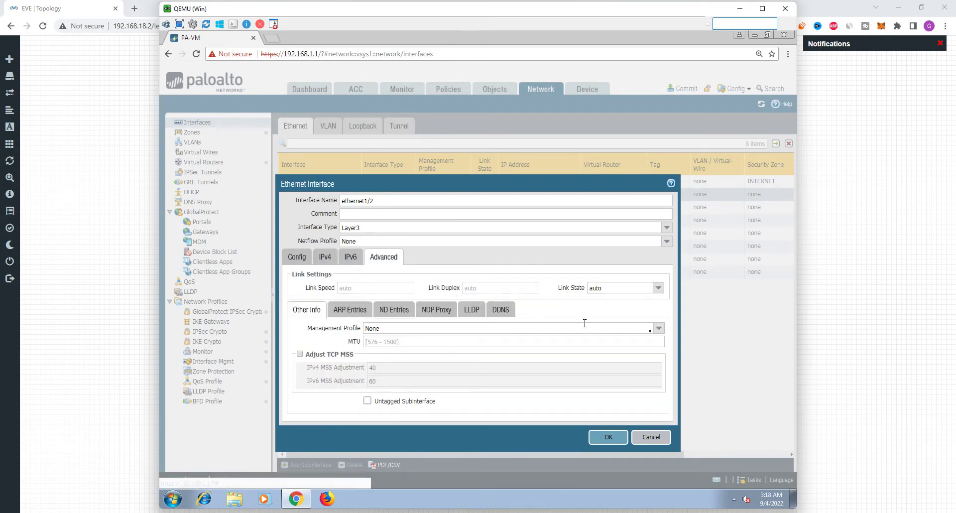
{"action": "left_click", "coordinate": [661, 333]}
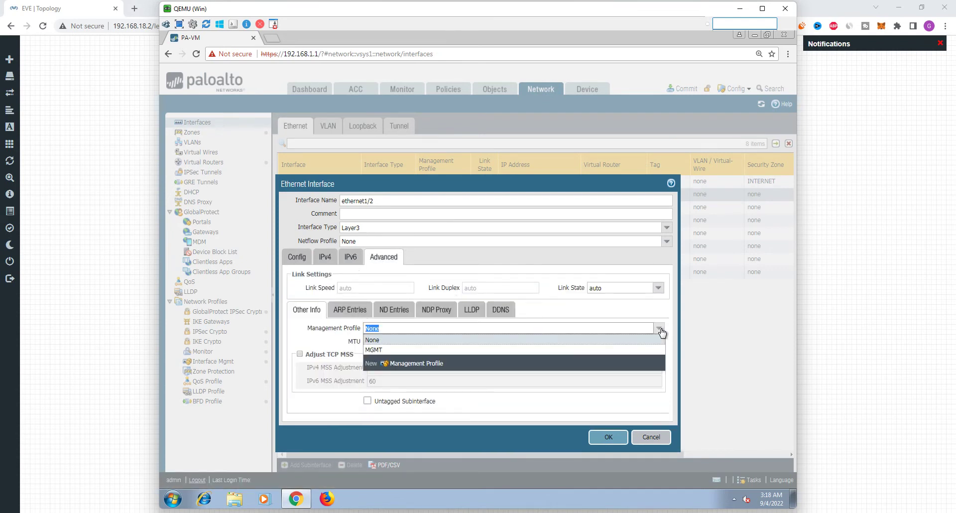
{"action": "left_click", "coordinate": [580, 346]}
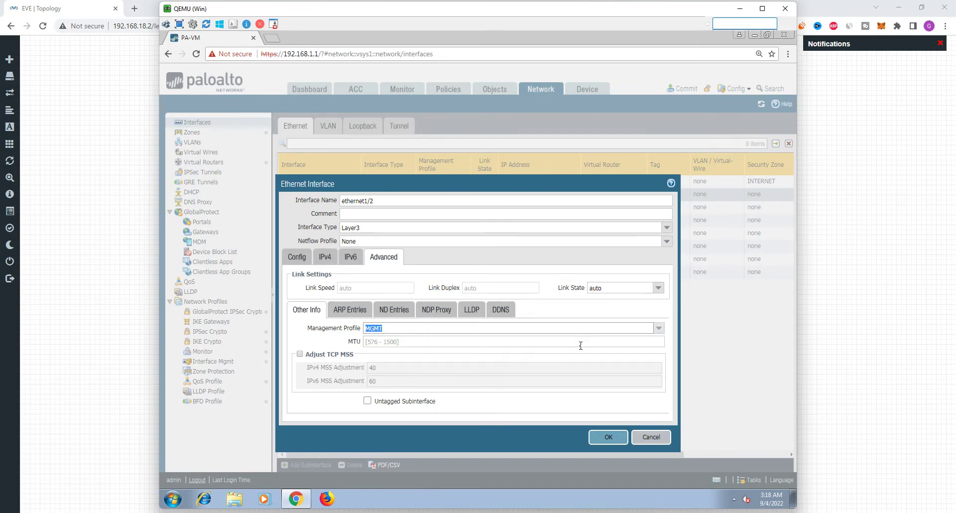
{"action": "left_click", "coordinate": [608, 438]}
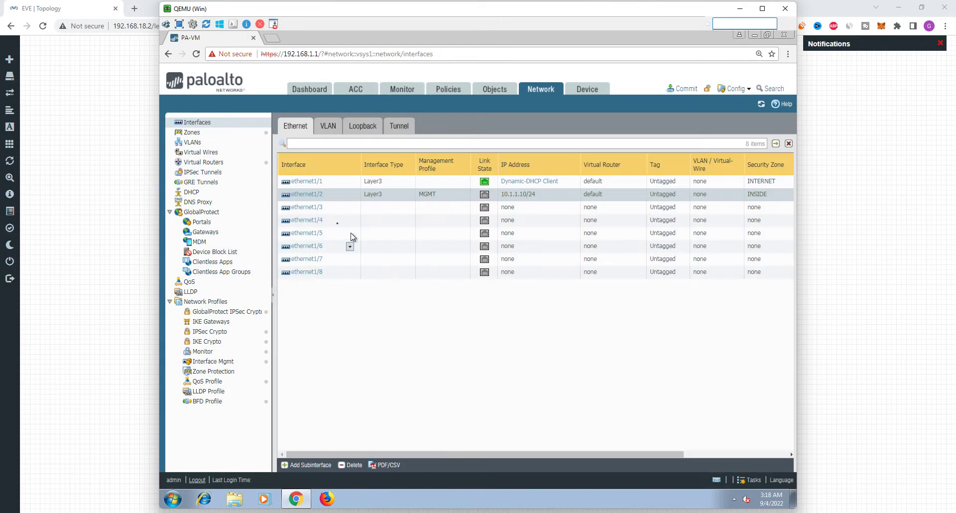
Configure ethernet1/3 as a Layer3 interface in the default virtual router and the DMZ security zone
{"action": "left_click", "coordinate": [315, 208]}
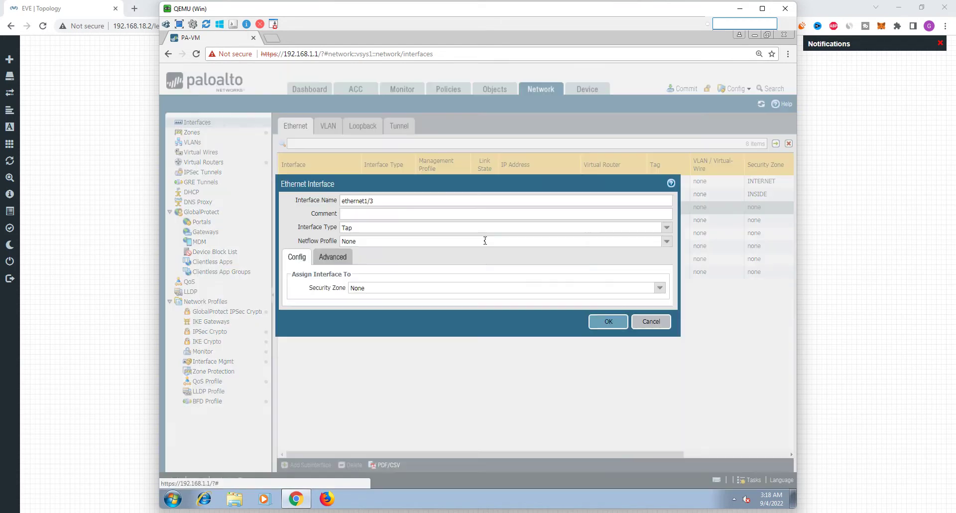
{"action": "left_click", "coordinate": [666, 228]}
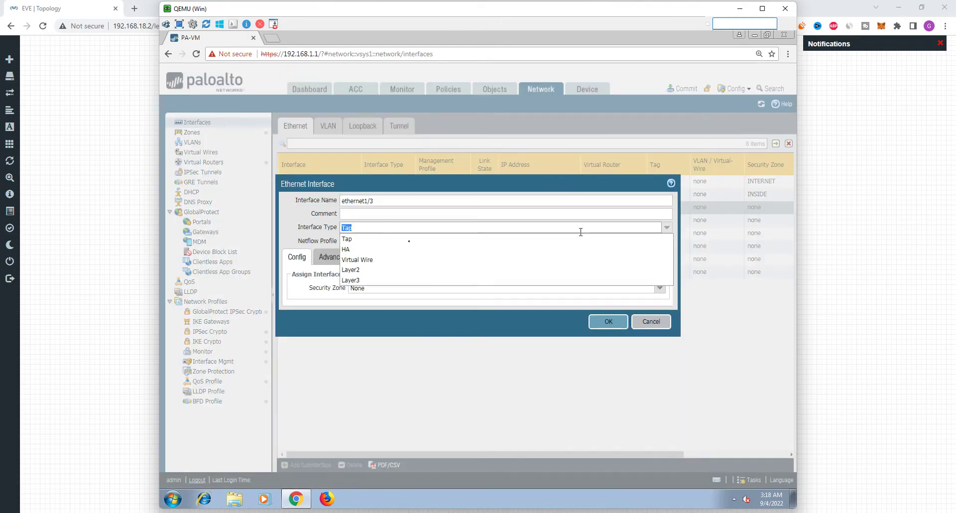
{"action": "left_click", "coordinate": [388, 281]}
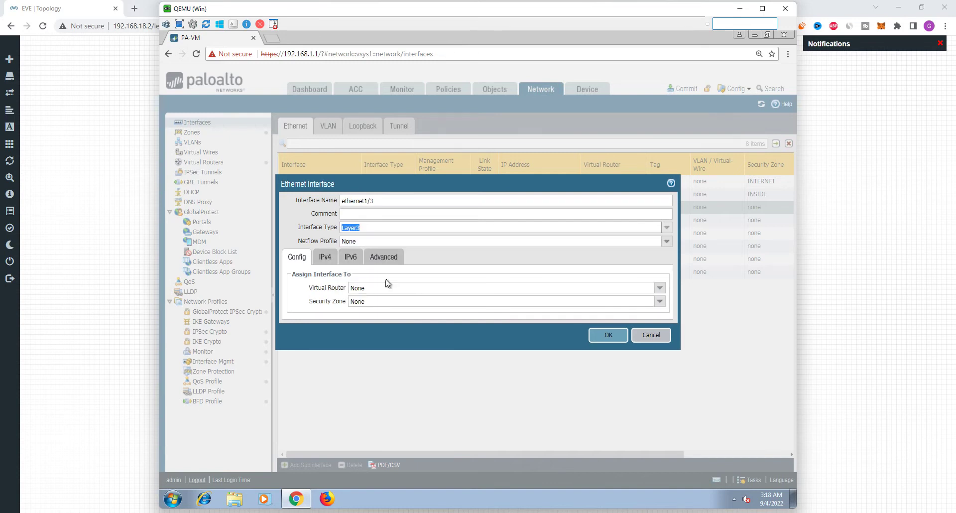
{"action": "left_click", "coordinate": [658, 289]}
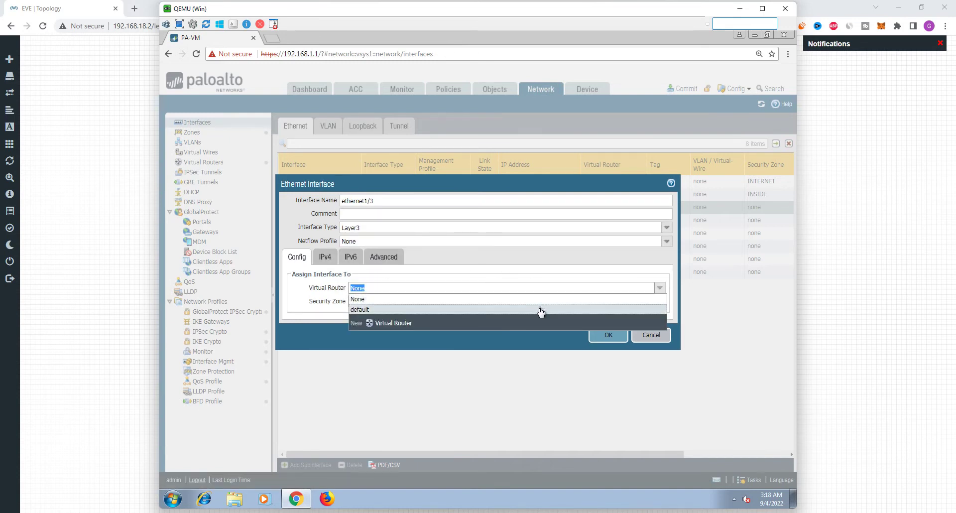
{"action": "left_click", "coordinate": [541, 307]}
{"action": "left_click", "coordinate": [660, 301]}
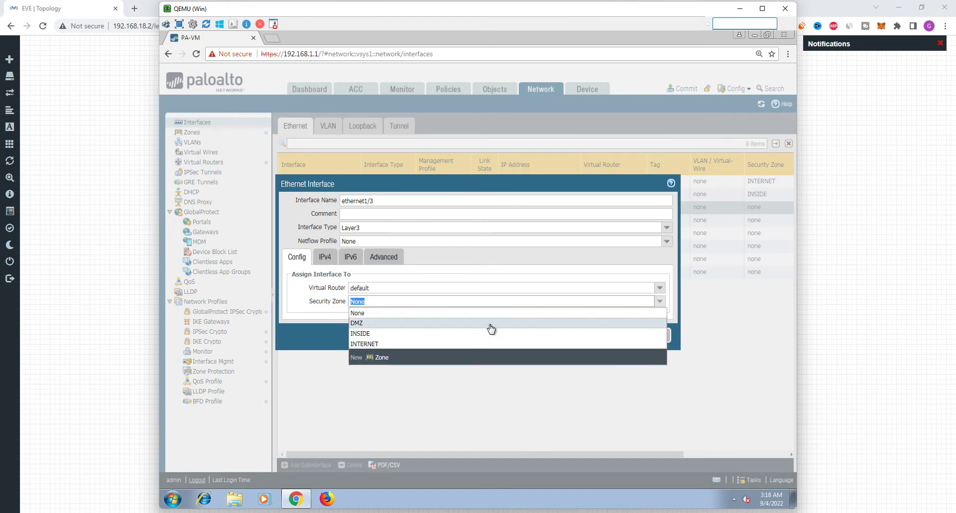
{"action": "left_click", "coordinate": [493, 324]}
Add the static IPv4 address 172.16.1.10/24 to ethernet1/3
{"action": "left_click", "coordinate": [325, 257]}
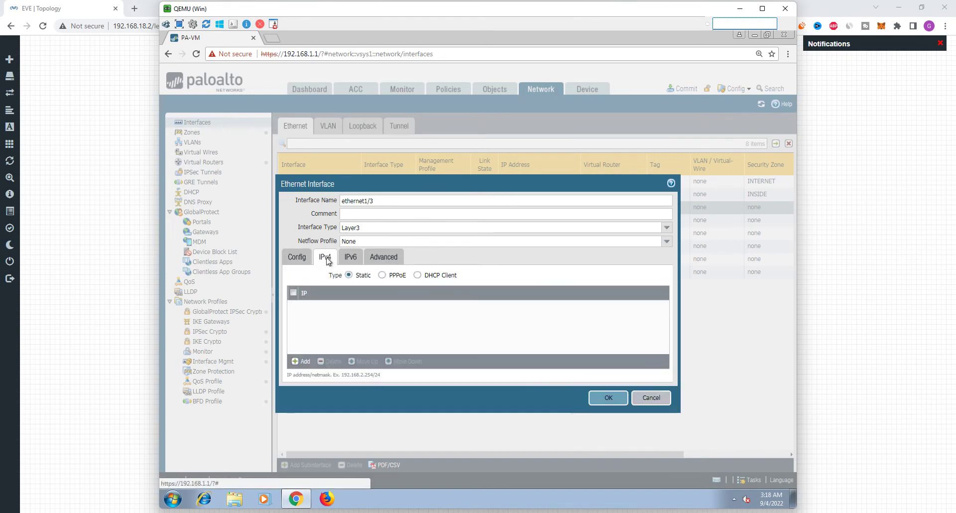
{"action": "left_click", "coordinate": [301, 361]}
{"action": "type", "text": "172.16.1.10/24"}
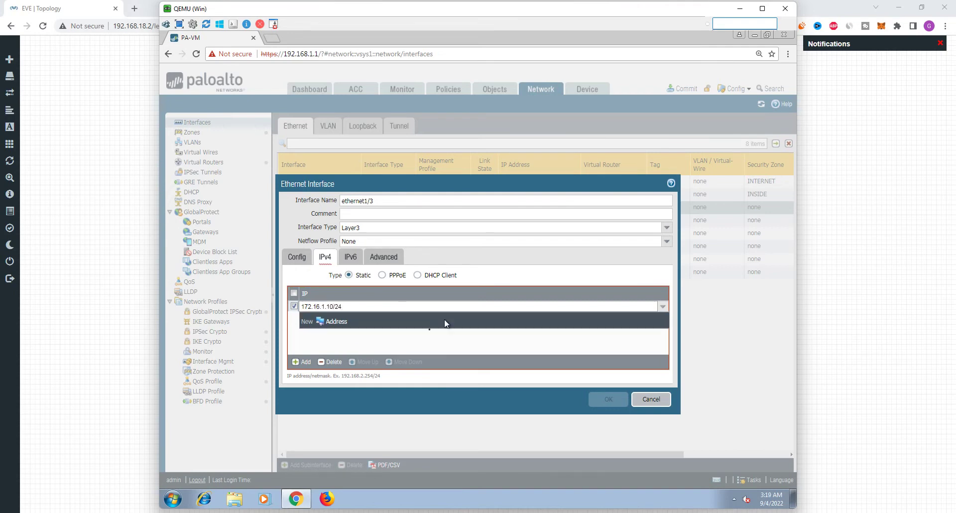
{"action": "left_click", "coordinate": [430, 337]}
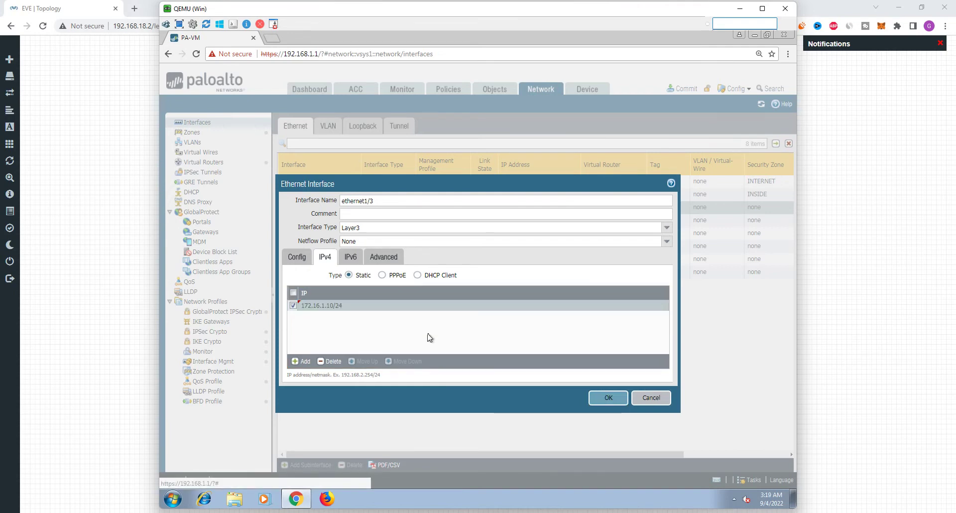
Assign the MGMT management profile to ethernet1/3 and save the interface
{"action": "left_click", "coordinate": [386, 257]}
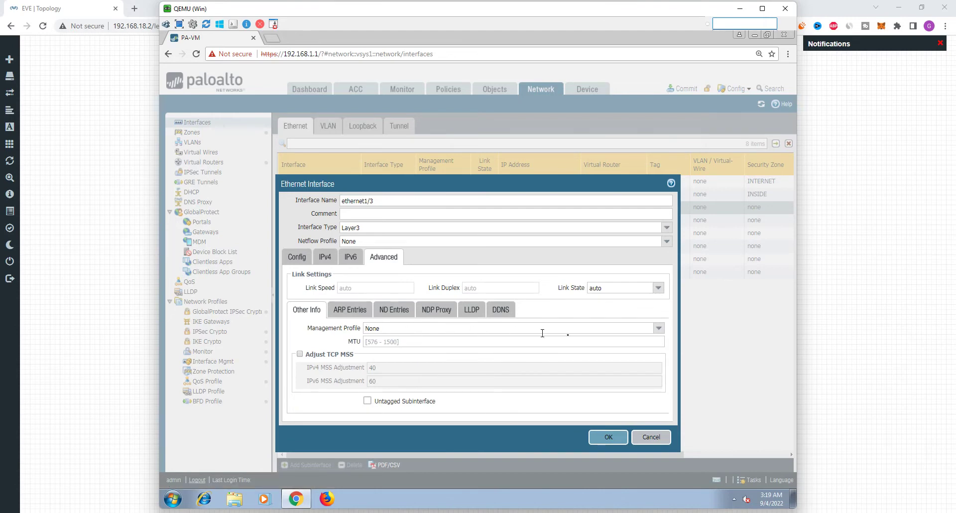
{"action": "left_click", "coordinate": [659, 331]}
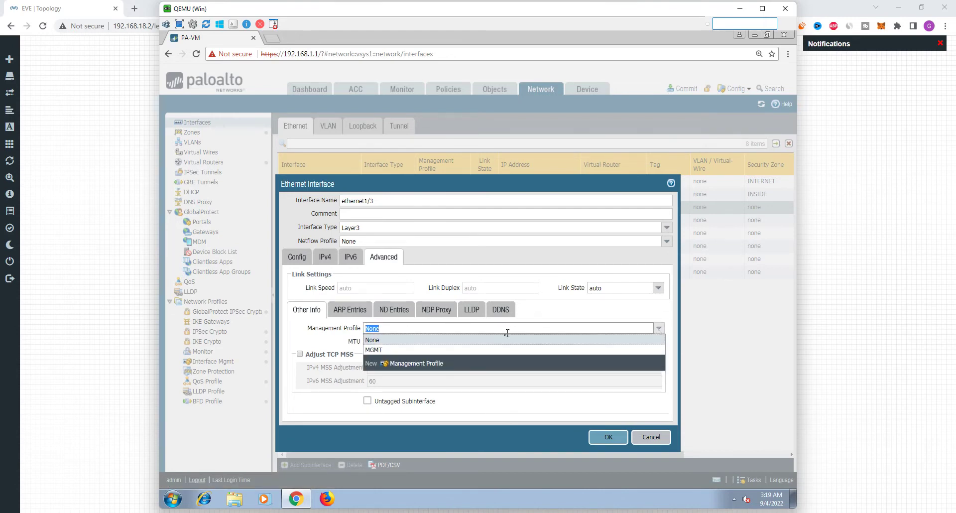
{"action": "left_click", "coordinate": [507, 351]}
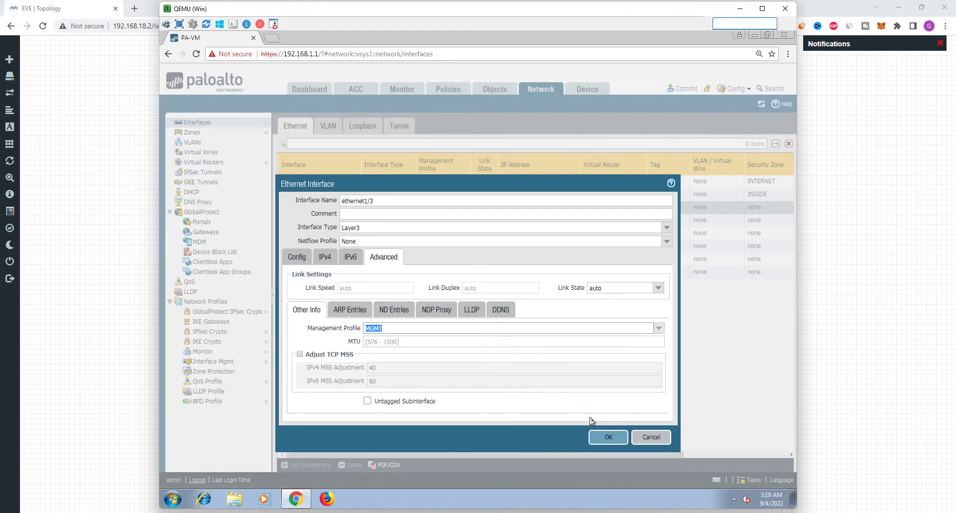
{"action": "left_click", "coordinate": [607, 439]}
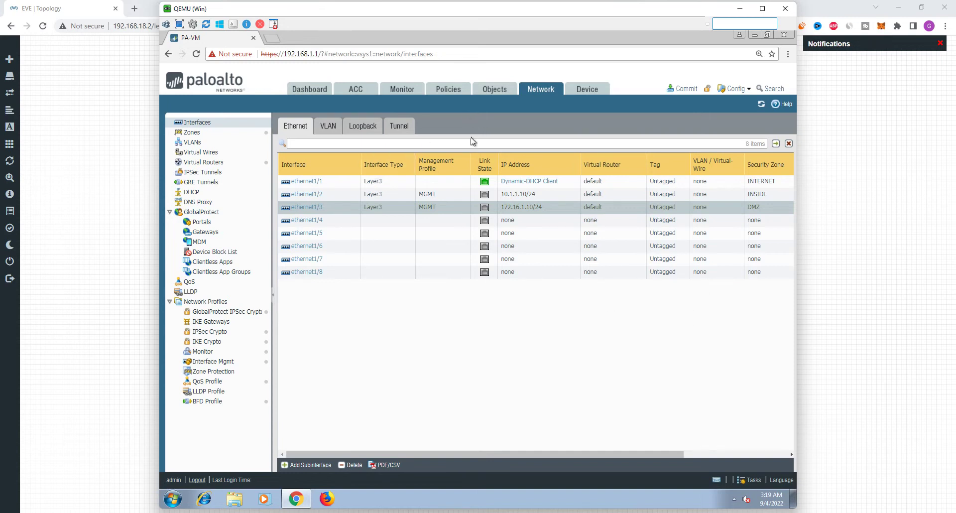
Start a new NAT policy rule and name it INSIDE-TO-INTERNET
{"action": "left_click", "coordinate": [450, 90]}
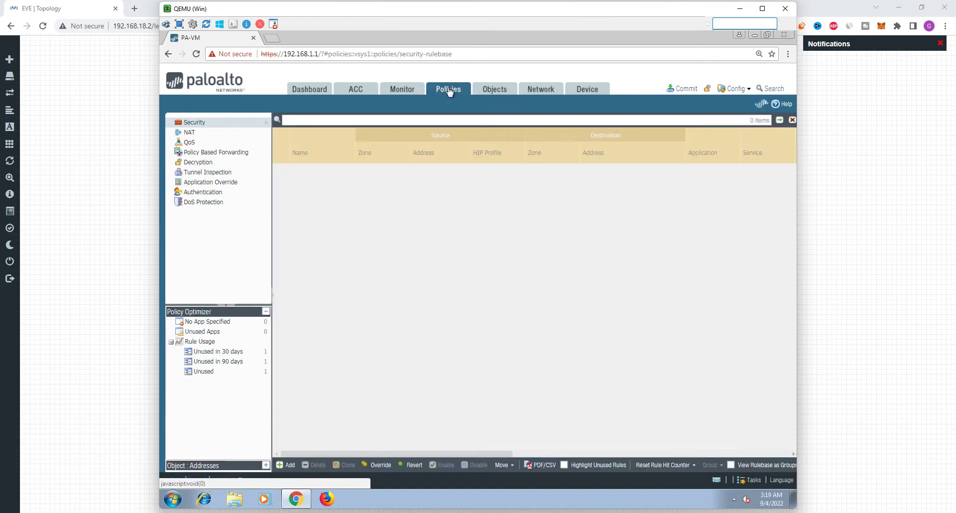
{"action": "left_click", "coordinate": [196, 135]}
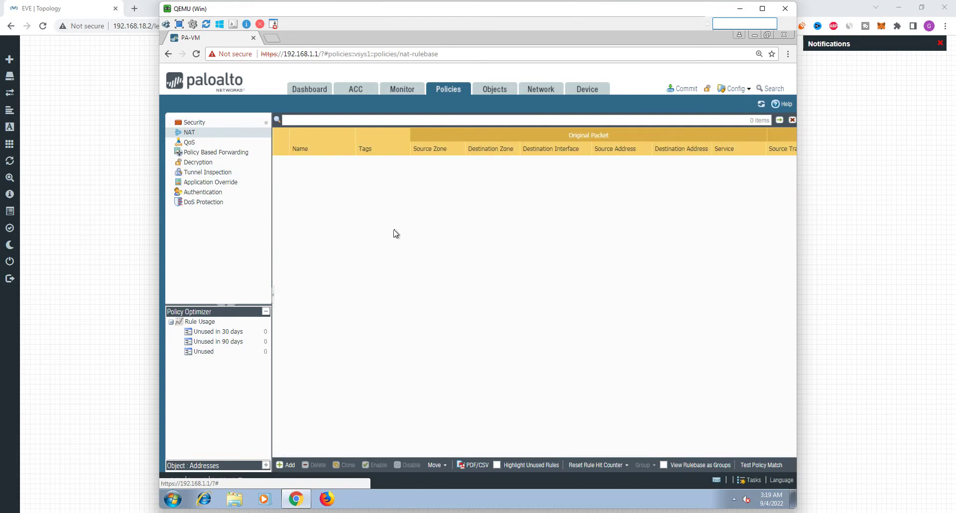
{"action": "left_click", "coordinate": [291, 468]}
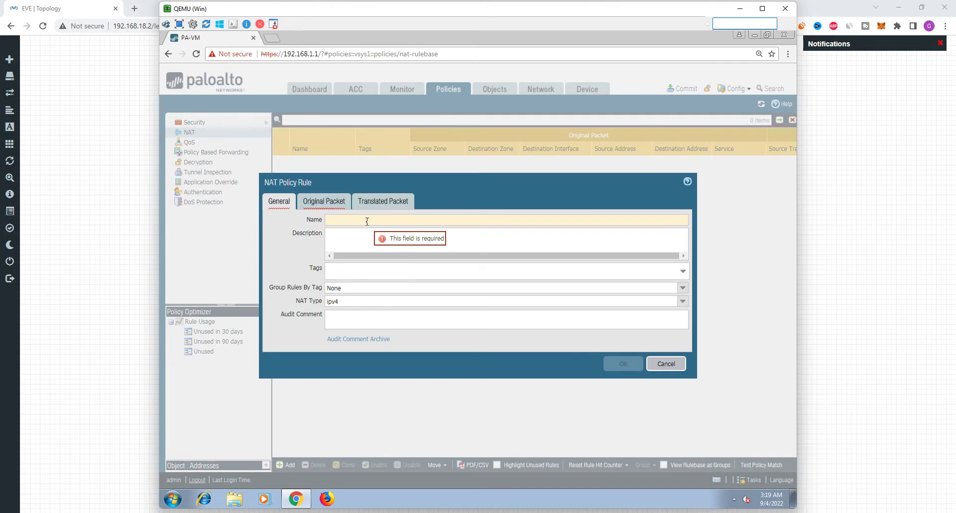
{"action": "type", "text": "INSIDE-TO-"}
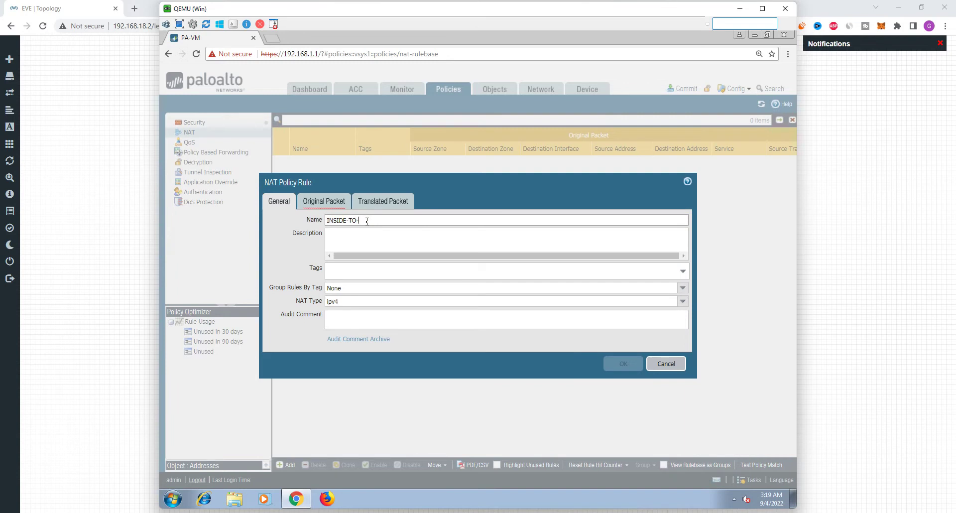
{"action": "type", "text": "E"}
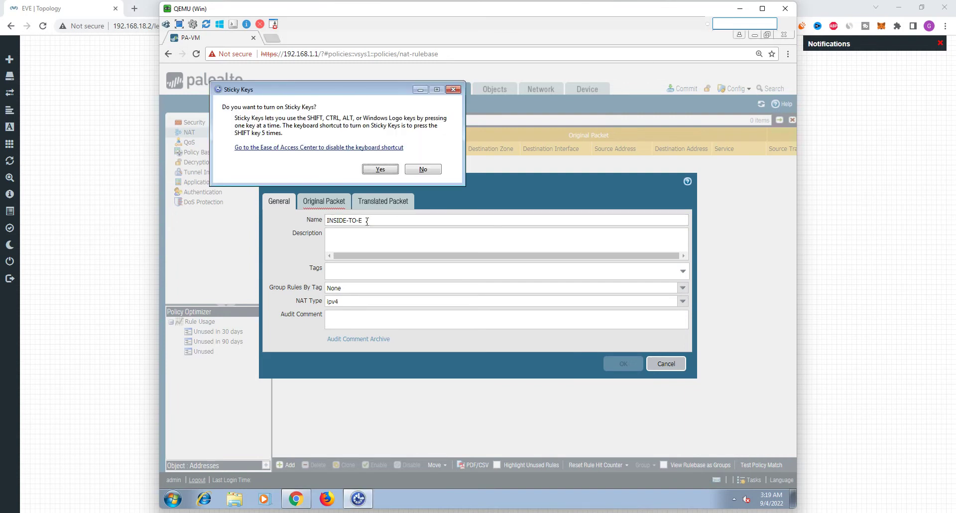
{"action": "key", "text": "Escape"}
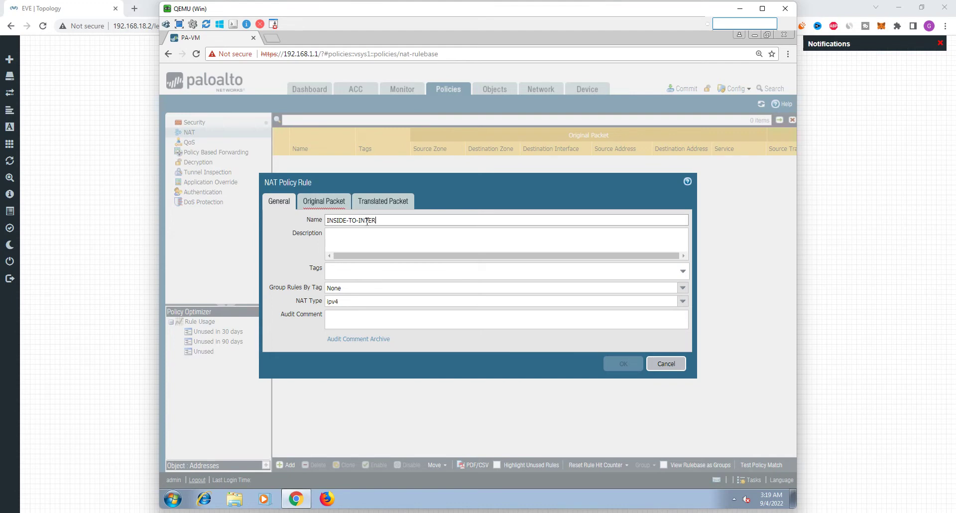
{"action": "left_click", "coordinate": [363, 255]}
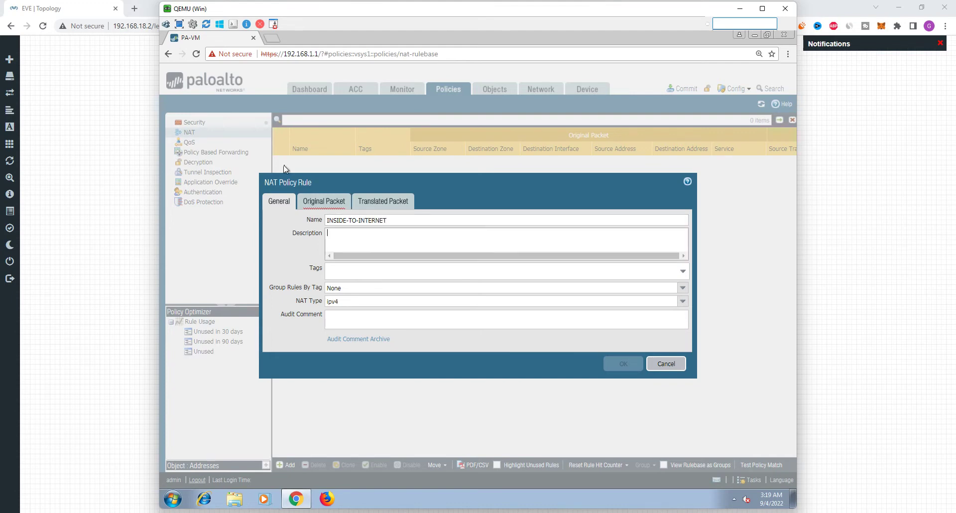
Match the NAT rule's original packet on source zone INSIDE, destination zone INTERNET and destination interface ethernet1/1
{"action": "left_click", "coordinate": [315, 201]}
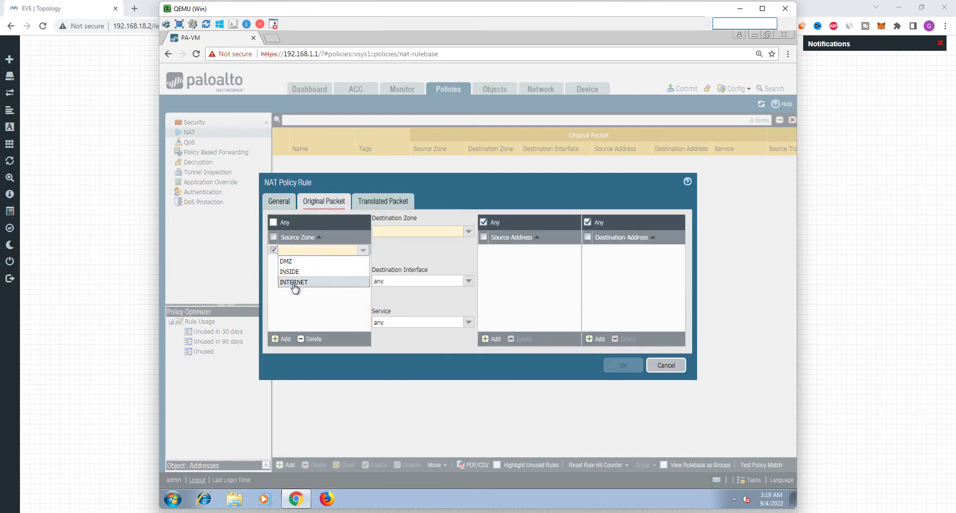
{"action": "left_click", "coordinate": [293, 273]}
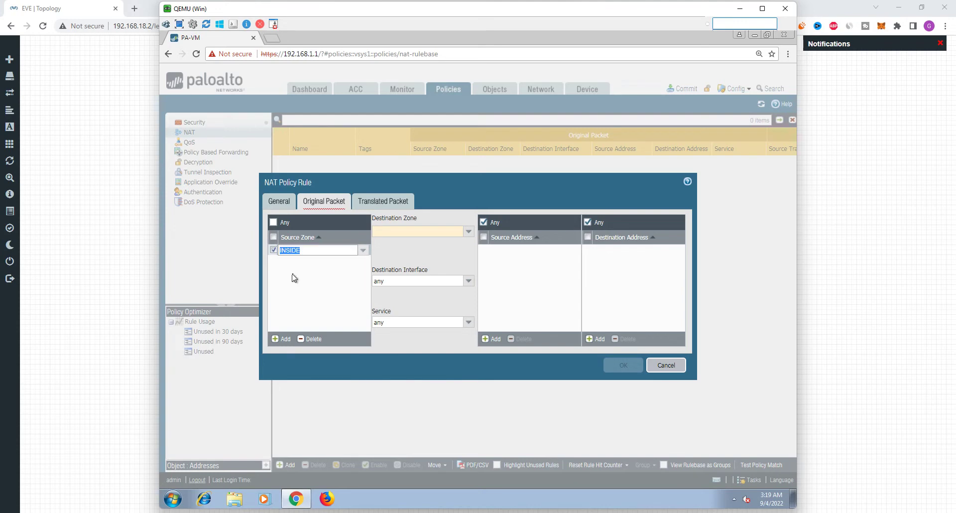
{"action": "left_click", "coordinate": [469, 232]}
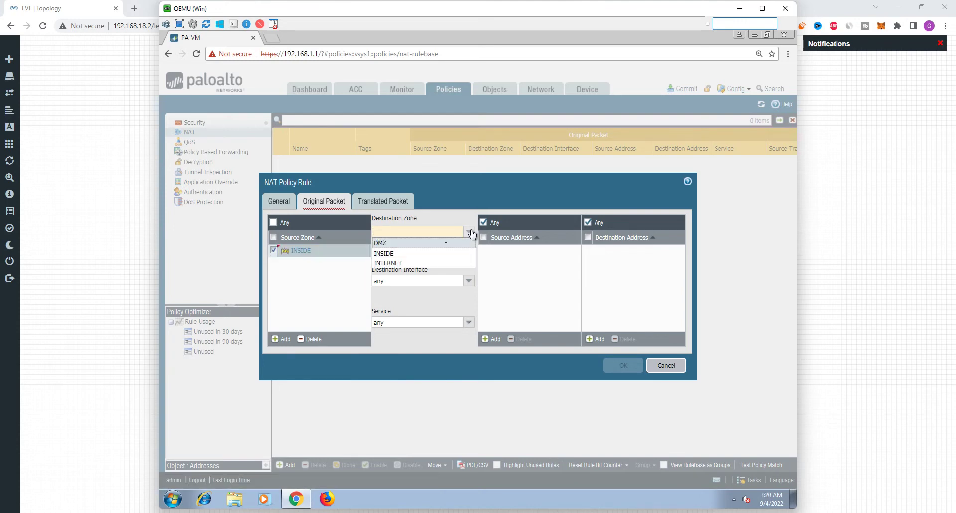
{"action": "left_click", "coordinate": [417, 264]}
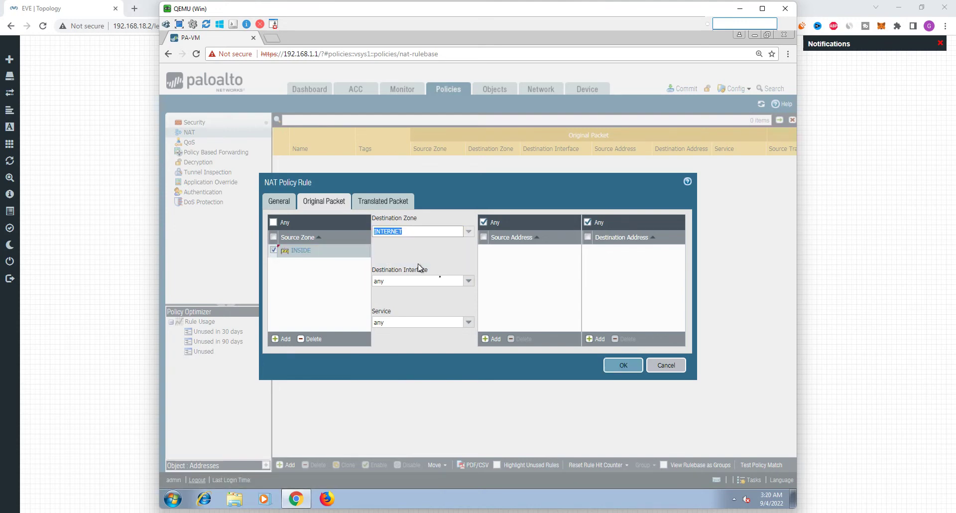
{"action": "left_click", "coordinate": [468, 282]}
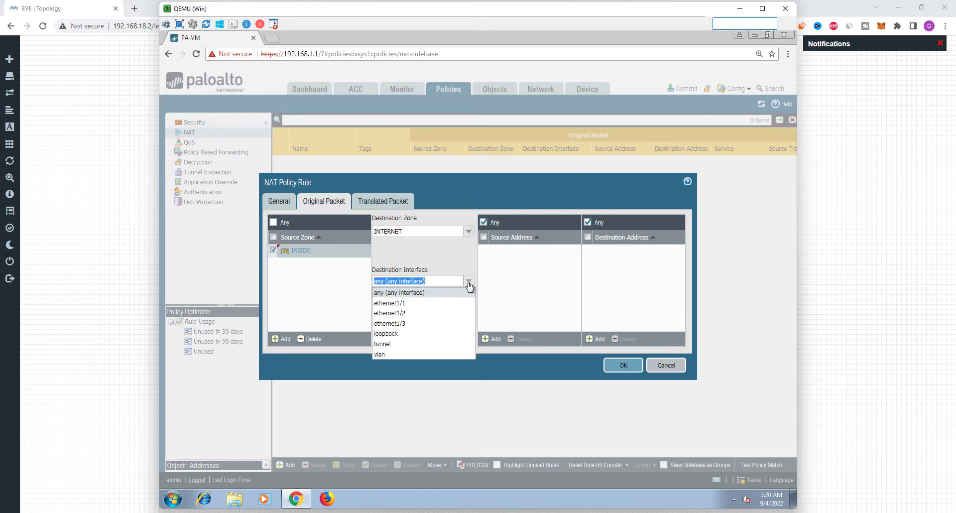
{"action": "left_click", "coordinate": [408, 304]}
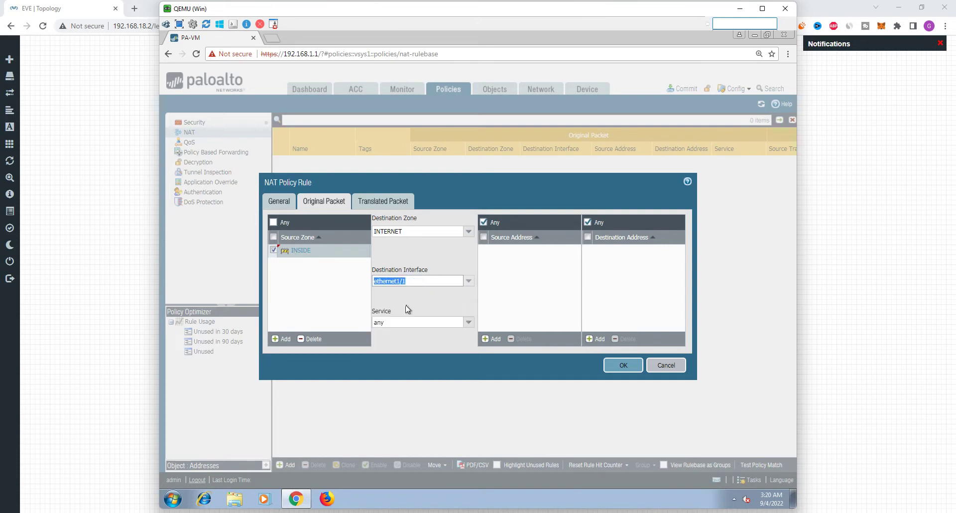
{"action": "left_click", "coordinate": [411, 264]}
Create the IP Netmask address object NET_10.1.1.0_24 with value 10.1.1.0/24 as the NAT rule's source address
{"action": "left_click", "coordinate": [490, 339]}
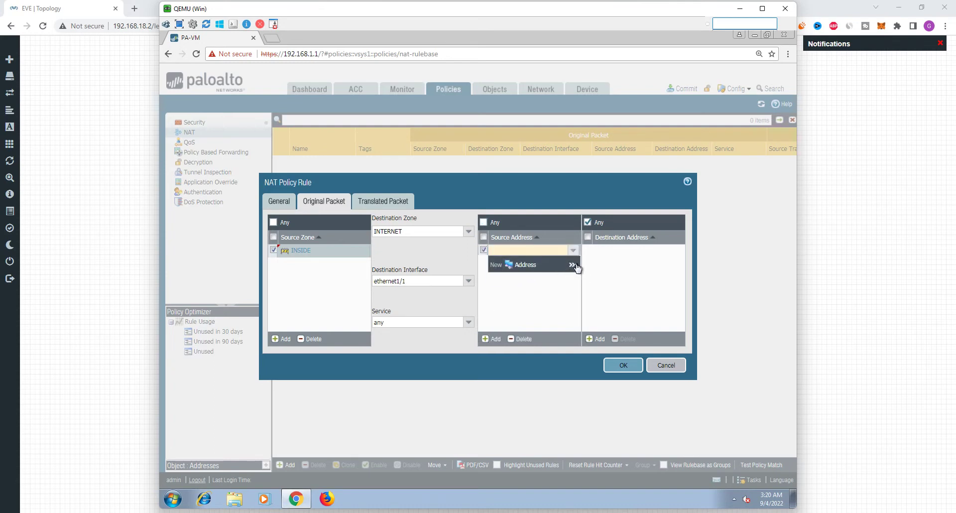
{"action": "left_click", "coordinate": [524, 265]}
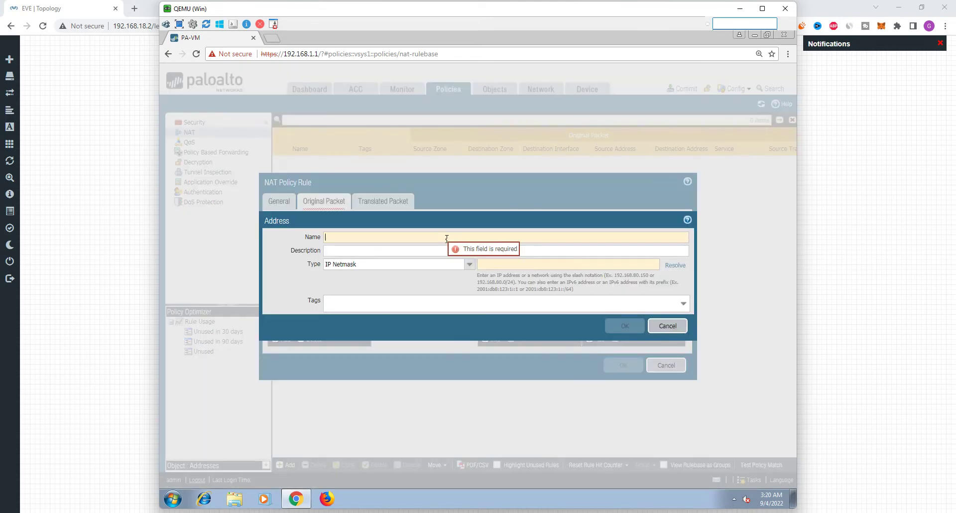
{"action": "type", "text": "NET_"}
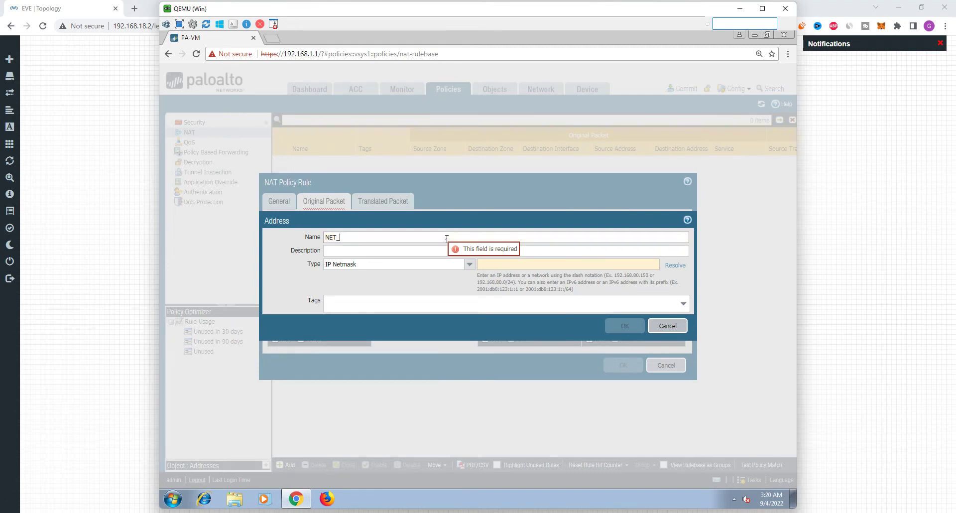
{"action": "type", "text": "10.1"}
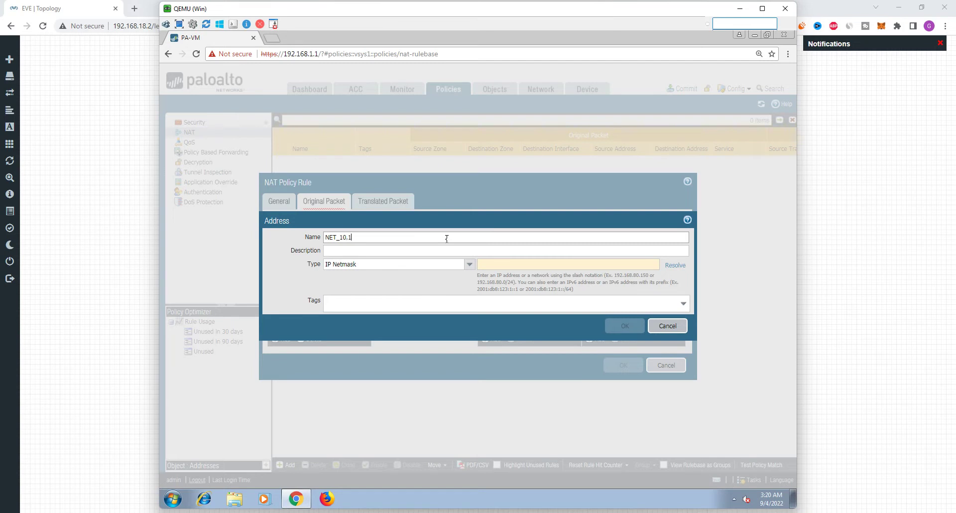
{"action": "type", "text": ".1.1.0"}
{"action": "key", "text": "Caps_Lock"}
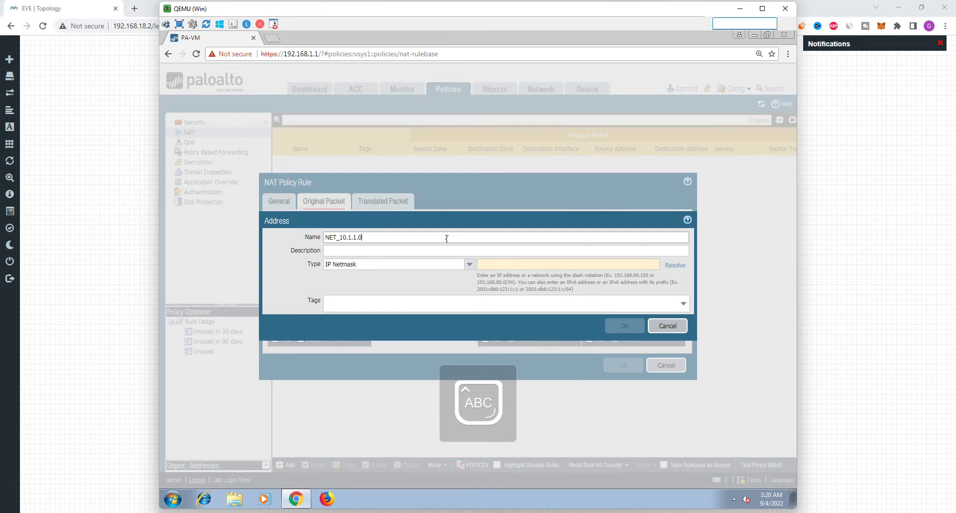
{"action": "key", "text": "Caps_Lock"}
{"action": "left_click", "coordinate": [524, 263]}
{"action": "type", "text": "10.1.1.0/24"}
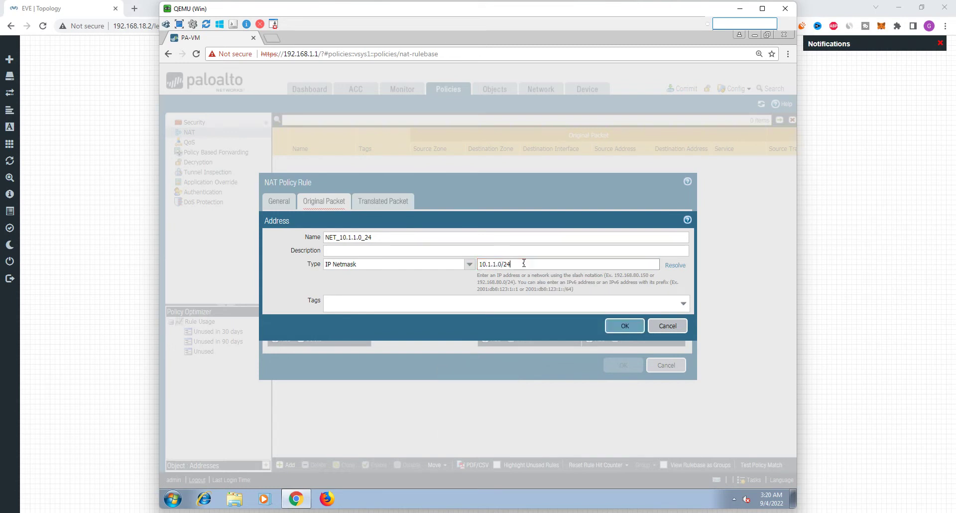
{"action": "left_click", "coordinate": [630, 326]}
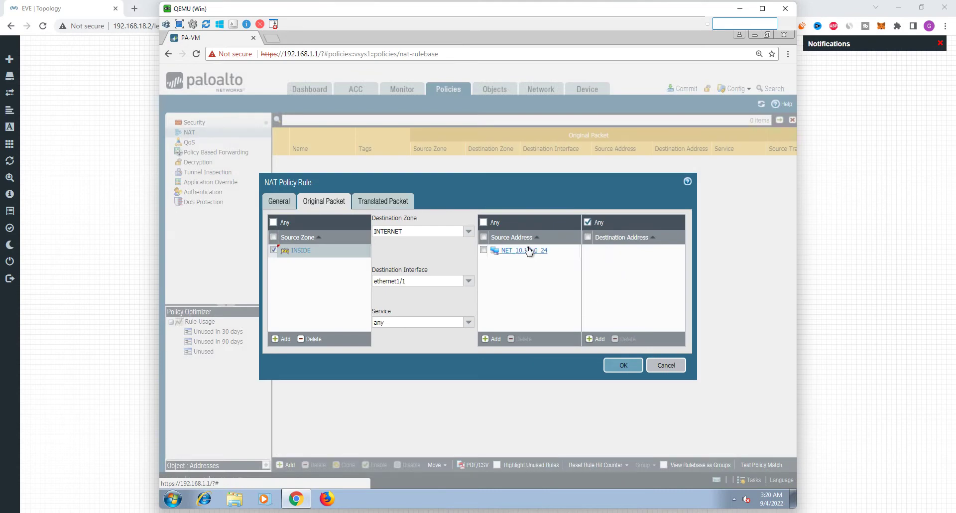
Set the NAT rule's source address translation type to Dynamic IP And Port
{"action": "left_click", "coordinate": [397, 209]}
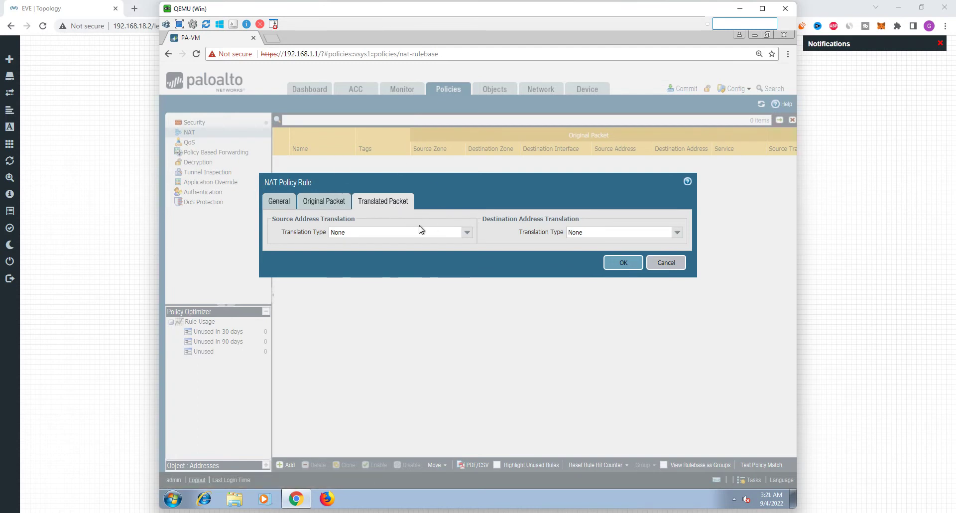
{"action": "left_click", "coordinate": [468, 233]}
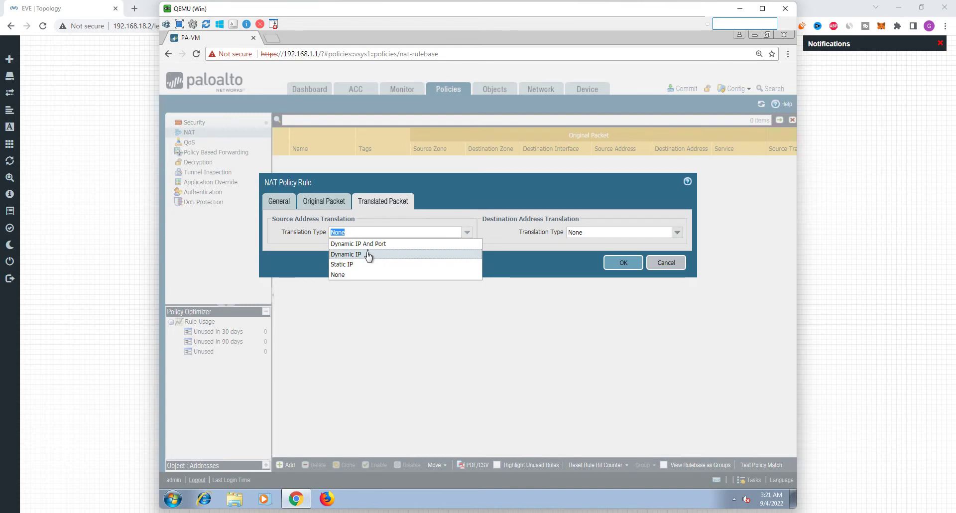
{"action": "left_click", "coordinate": [397, 245]}
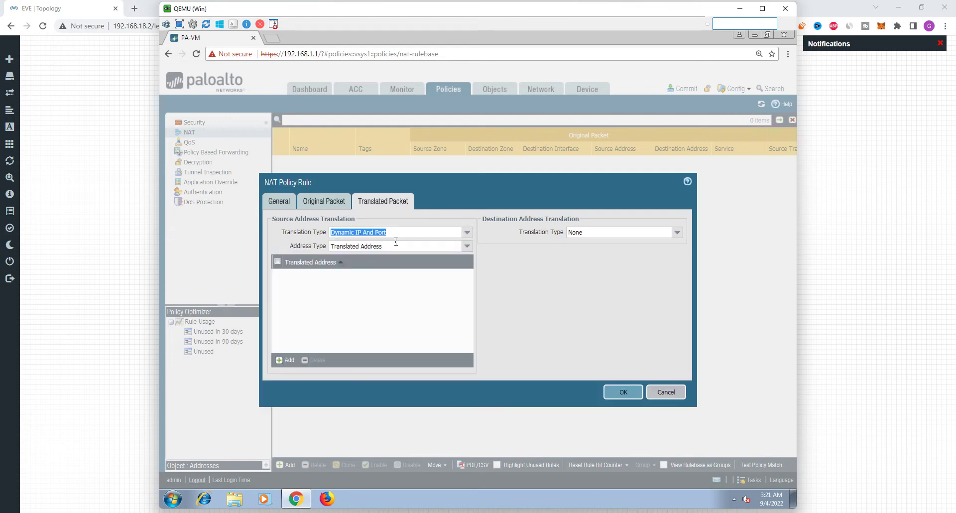
Set the NAT rule's source translation to use the interface address of ethernet1/1
{"action": "left_click", "coordinate": [467, 247]}
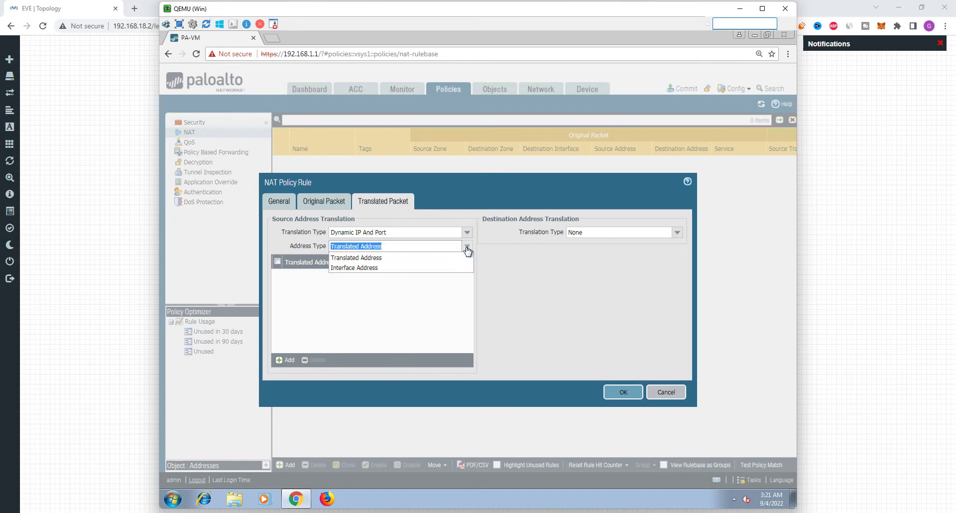
{"action": "left_click", "coordinate": [403, 269]}
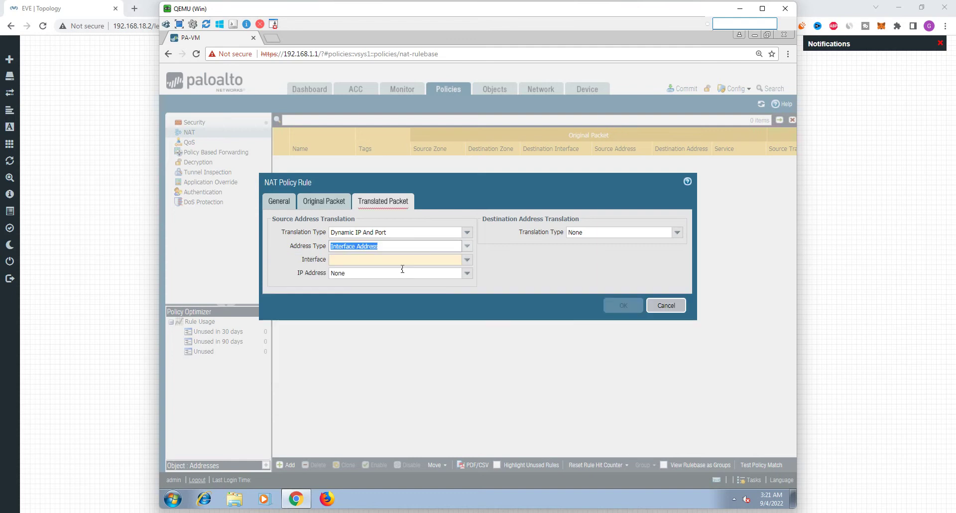
{"action": "left_click", "coordinate": [468, 263]}
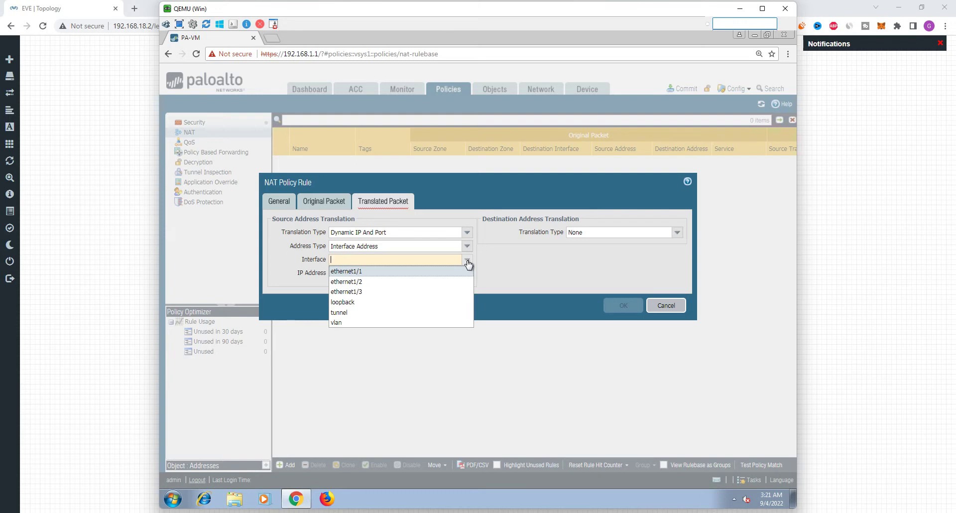
{"action": "left_click", "coordinate": [365, 273]}
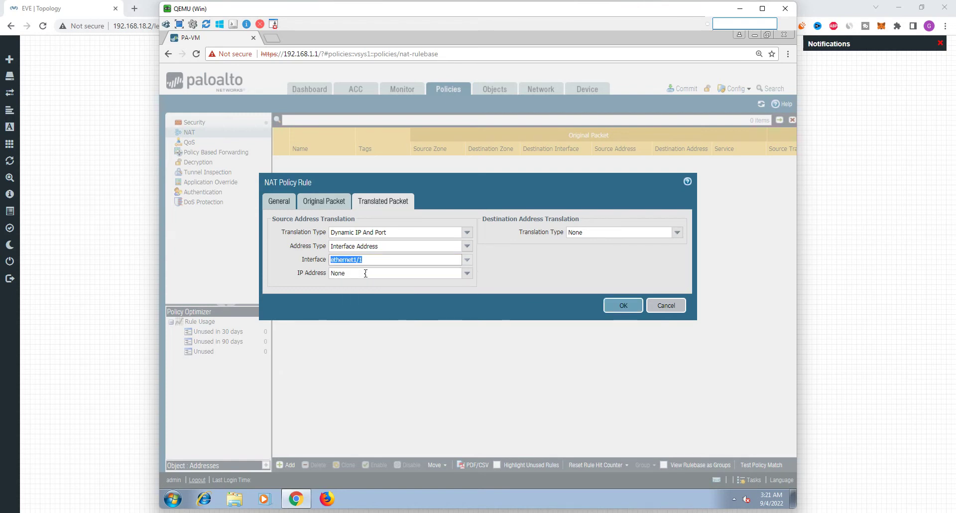
Check the IP address choices offered for ethernet1/1 and ethernet1/3, and set the translation interface back to ethernet1/1
{"action": "left_click", "coordinate": [467, 274]}
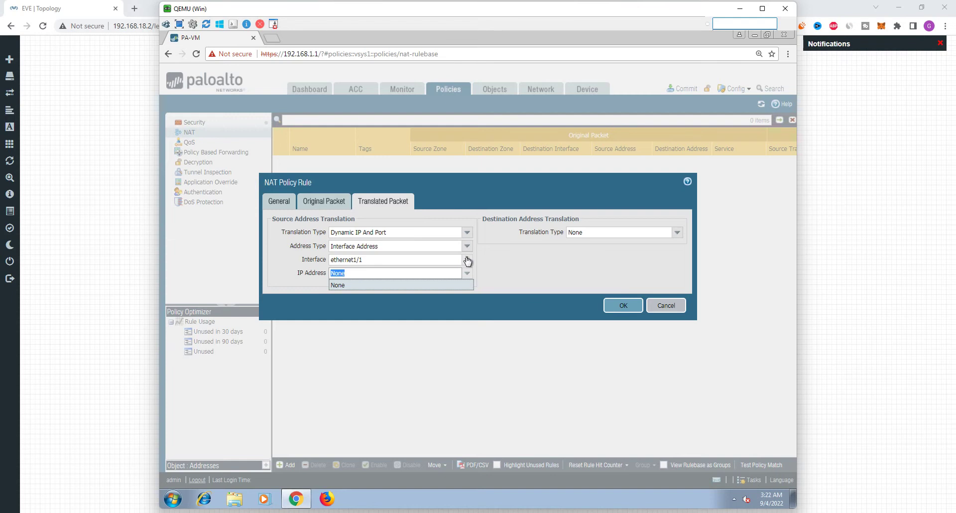
{"action": "left_click", "coordinate": [467, 260]}
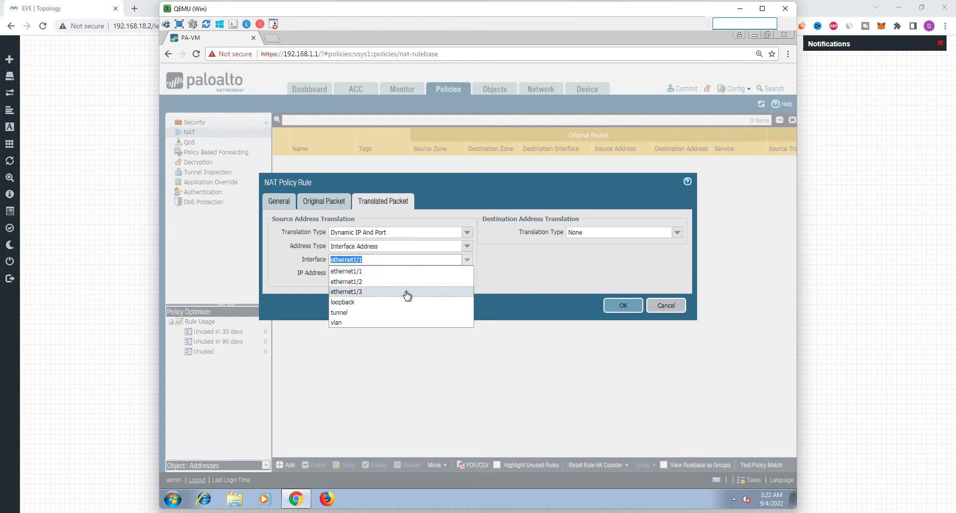
{"action": "left_click", "coordinate": [407, 293]}
{"action": "left_click", "coordinate": [469, 276]}
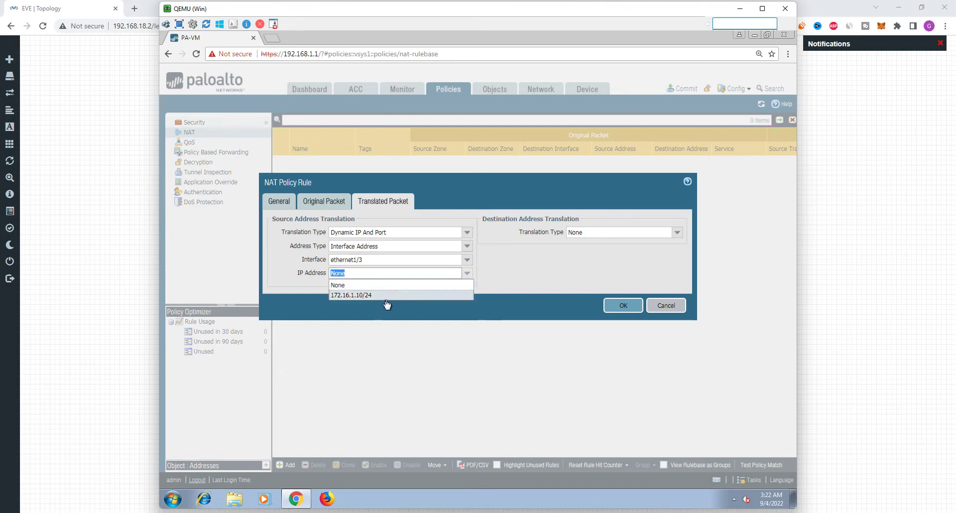
{"action": "left_click", "coordinate": [467, 263]}
{"action": "left_click", "coordinate": [404, 271]}
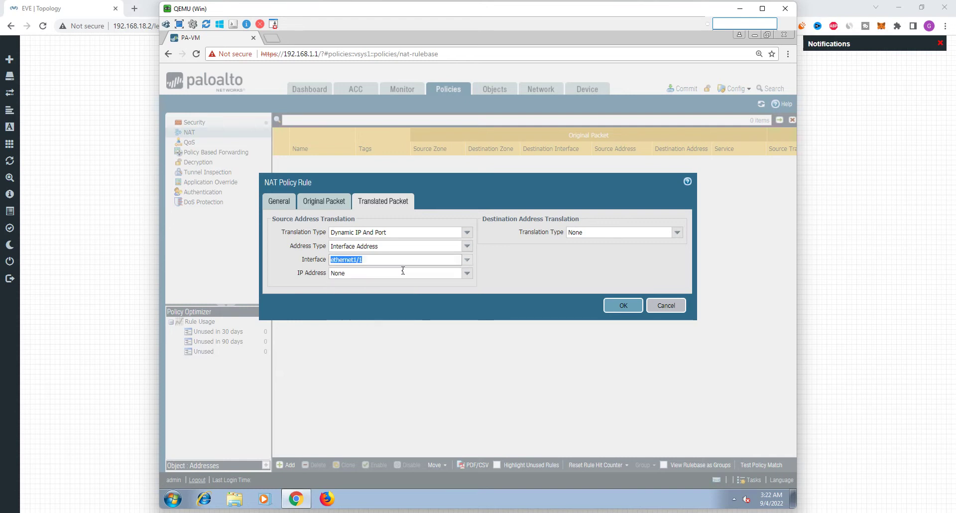
Leave the translated IP address at None and save the NAT rule
{"action": "left_click", "coordinate": [468, 273]}
{"action": "left_click", "coordinate": [469, 276]}
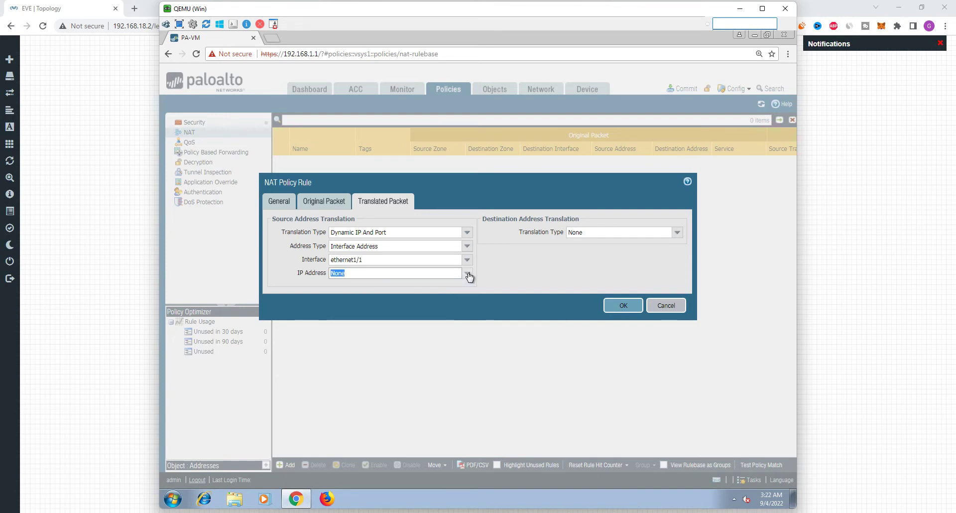
{"action": "left_click", "coordinate": [522, 266]}
{"action": "left_click", "coordinate": [622, 306]}
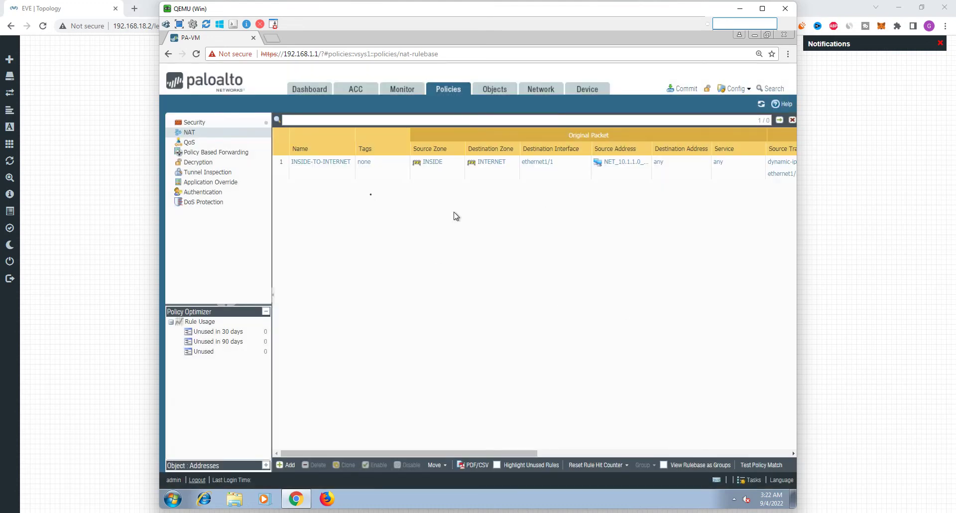
Hide the Tags column in the NAT rule list and widen the Source Address column to fit the full object name
{"action": "left_click", "coordinate": [405, 149]}
{"action": "mouse_move", "coordinate": [427, 163]}
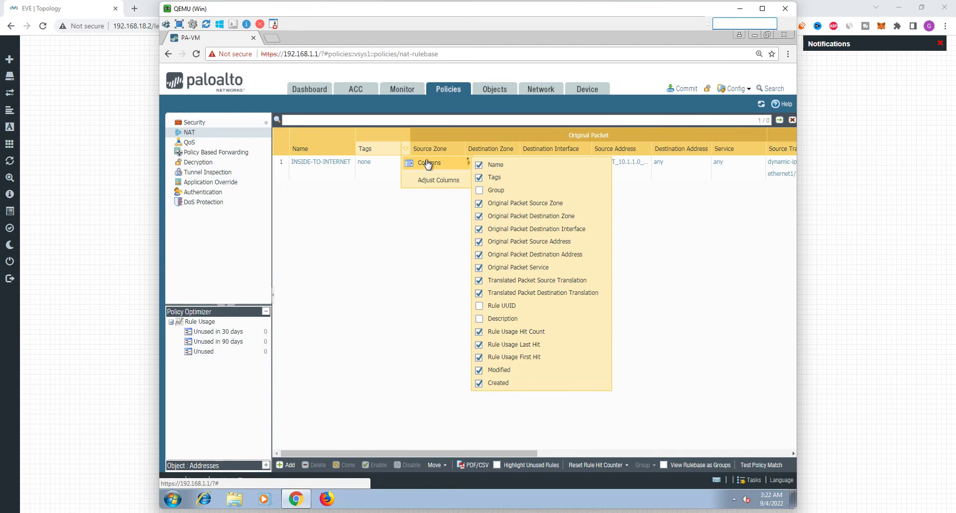
{"action": "left_click", "coordinate": [479, 177]}
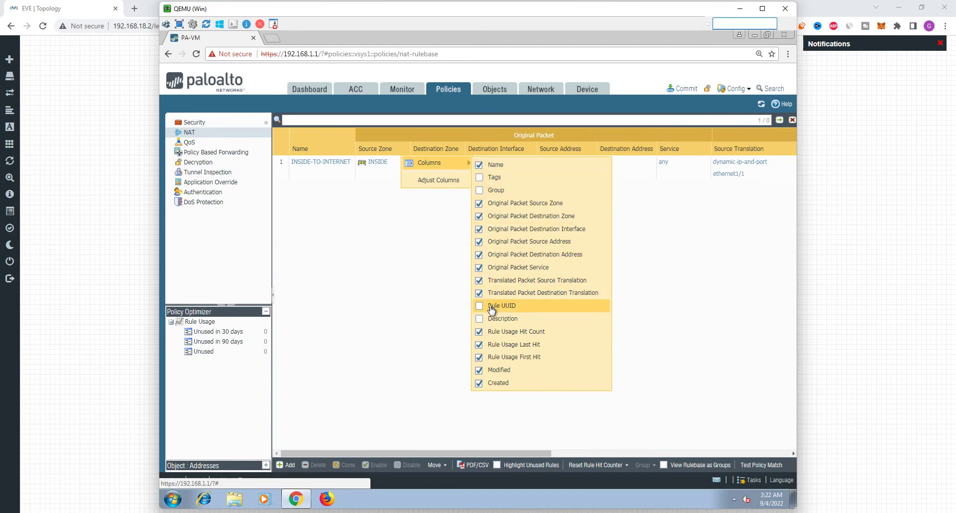
{"action": "left_click", "coordinate": [424, 318]}
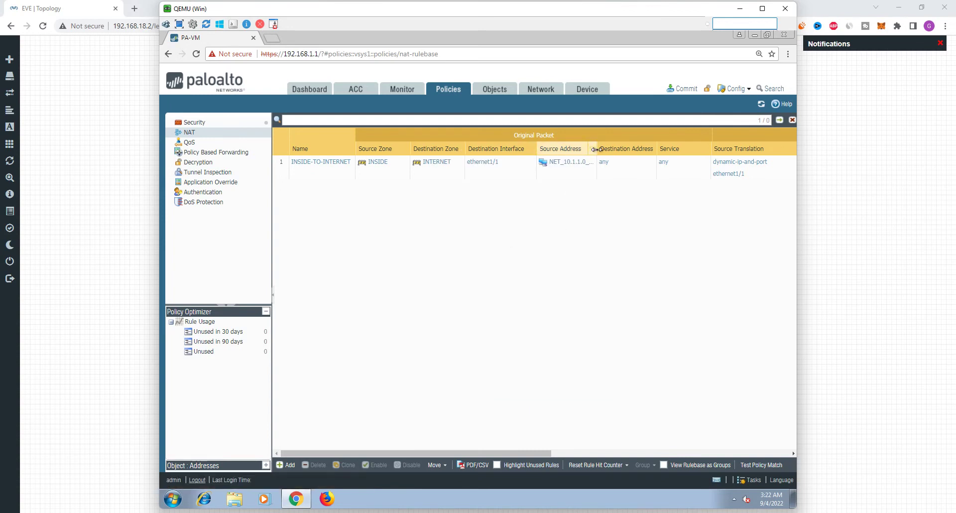
{"action": "left_click_drag", "start_coordinate": [595, 150], "coordinate": [617, 151]}
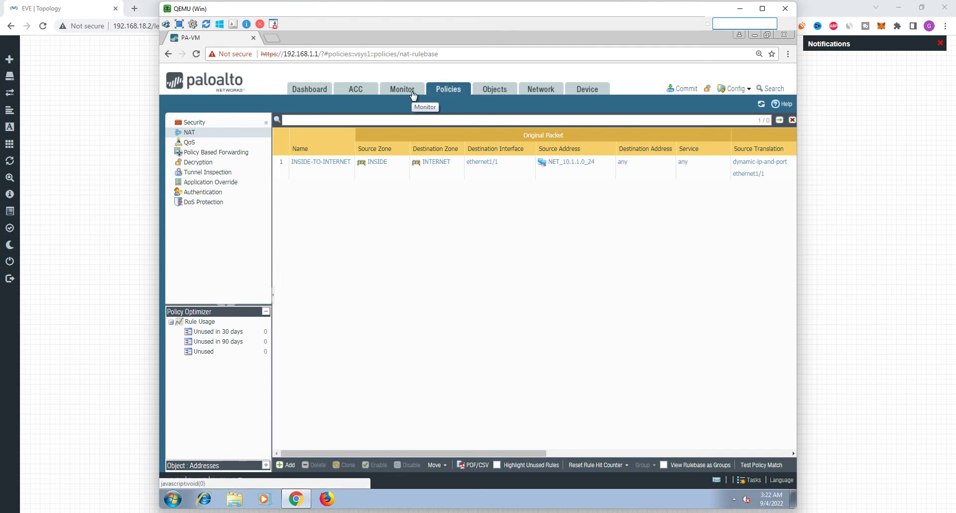
Start a new security policy rule and name it INSIDE-TO-INTERNET
{"action": "left_click", "coordinate": [226, 125]}
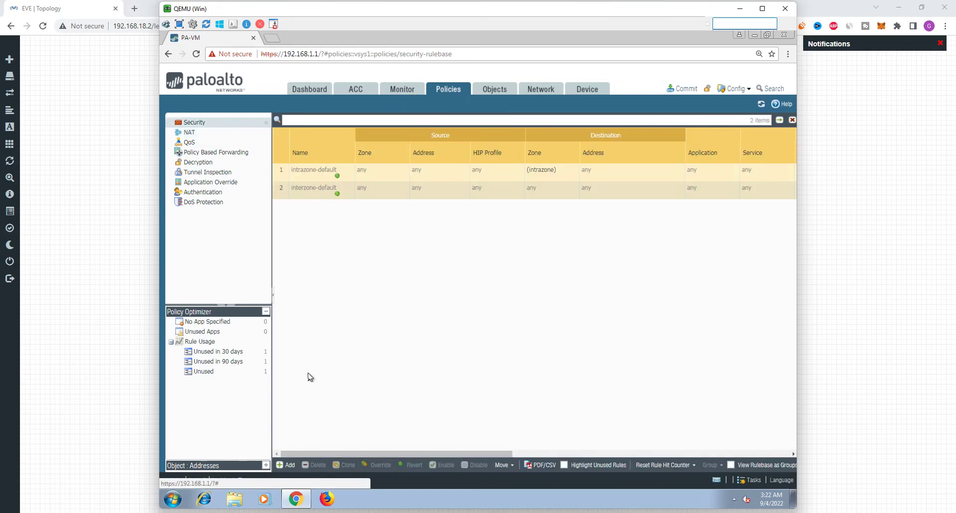
{"action": "left_click", "coordinate": [287, 464]}
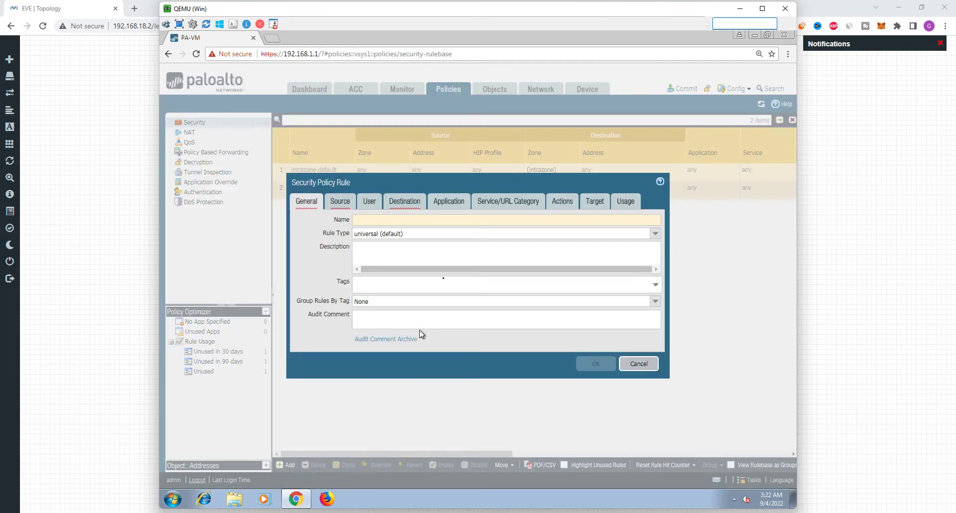
{"action": "type", "text": "INISE"}
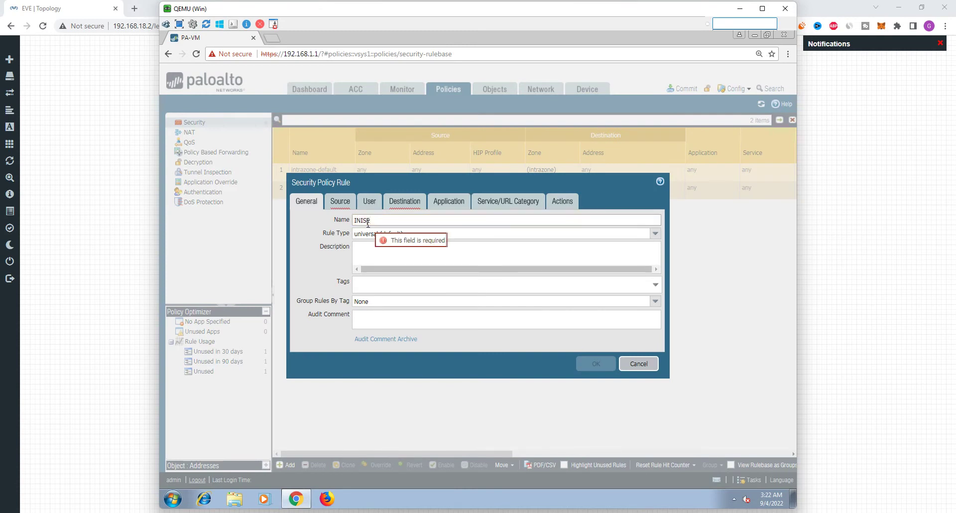
{"action": "key", "text": "BackSpace"}
{"action": "type", "text": "SIDE-TO-INTERNET"}
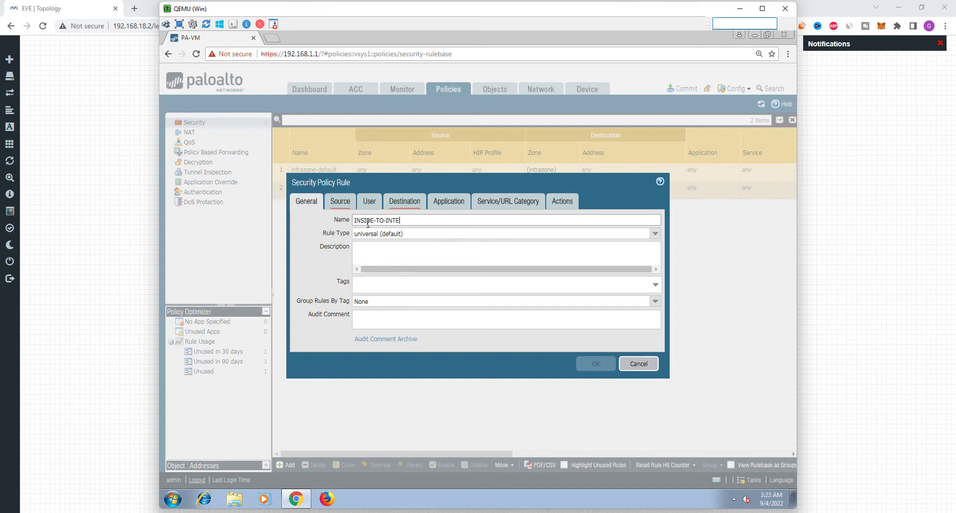
Set the security rule's source zone to INSIDE and its source address to NET_10.1.1.0_24
{"action": "left_click", "coordinate": [341, 202]}
{"action": "left_click", "coordinate": [311, 339]}
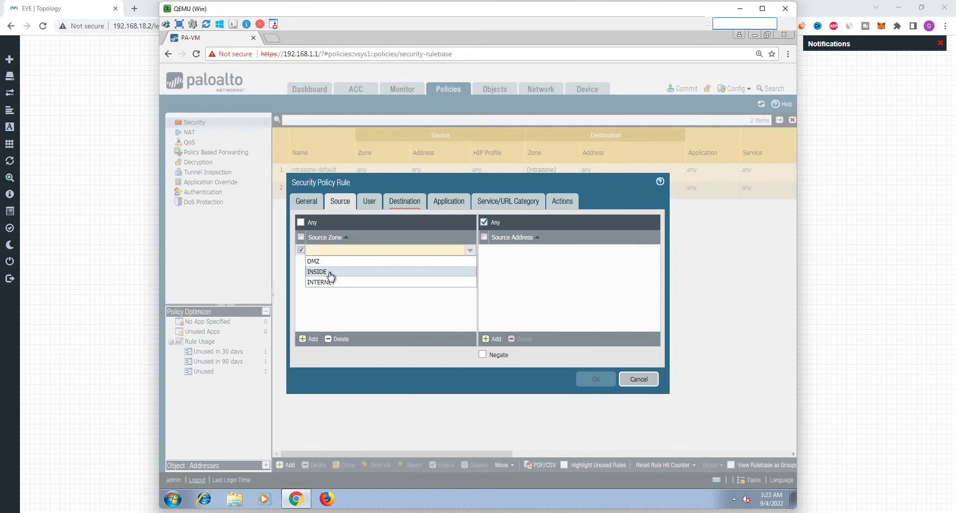
{"action": "left_click", "coordinate": [330, 273]}
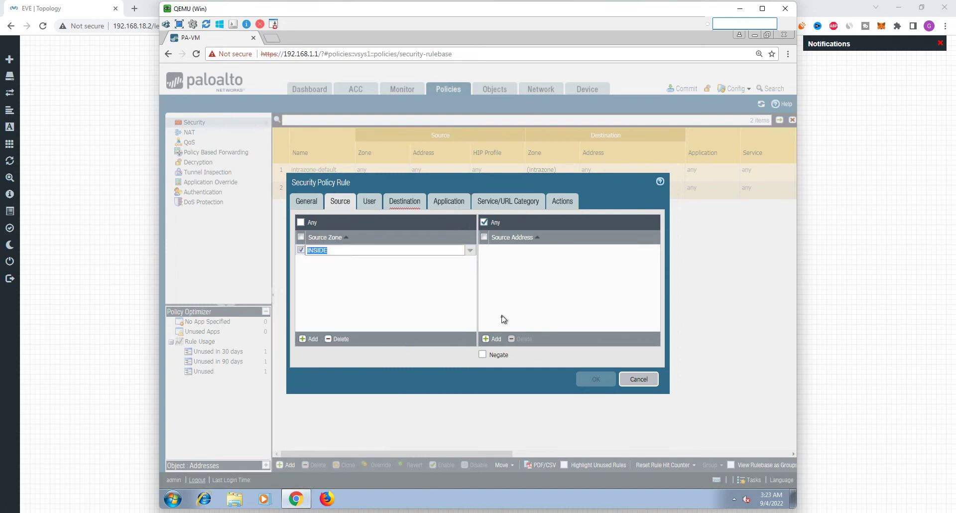
{"action": "left_click", "coordinate": [492, 338]}
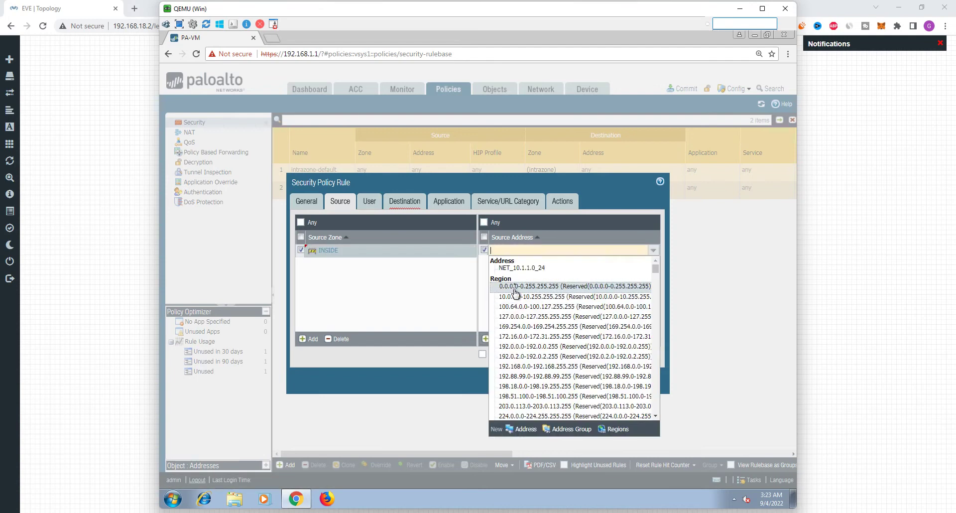
{"action": "left_click", "coordinate": [517, 268]}
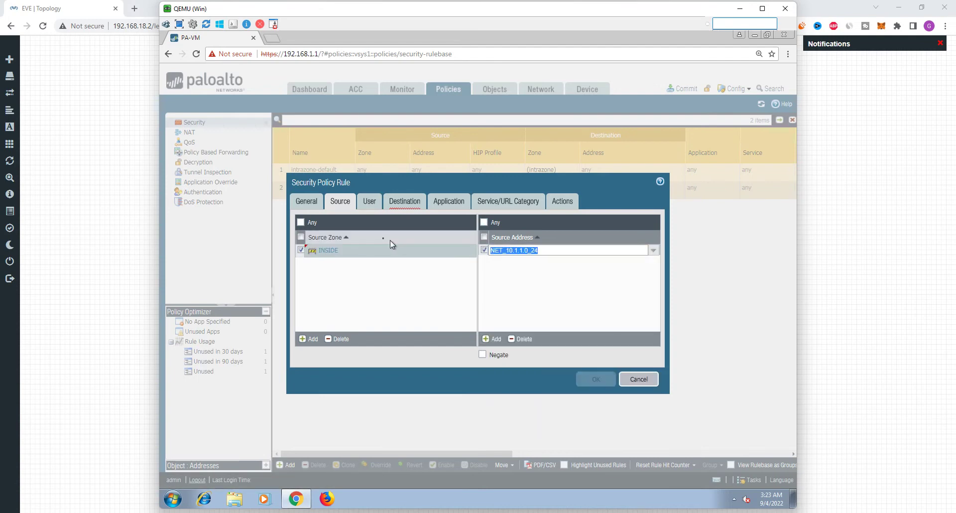
Set the security rule's destination zone to INTERNET and save it with service application-default and action Allow
{"action": "left_click", "coordinate": [405, 204]}
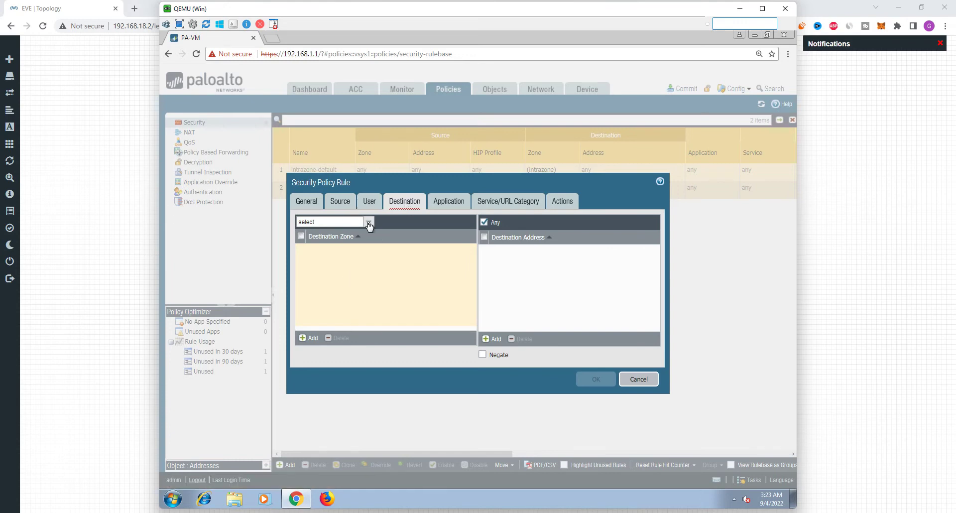
{"action": "left_click", "coordinate": [309, 339]}
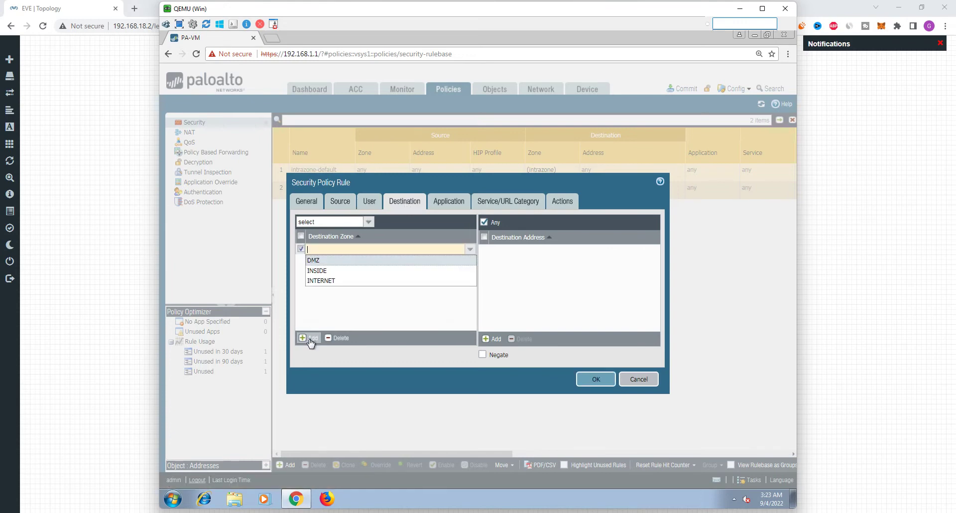
{"action": "left_click", "coordinate": [327, 281]}
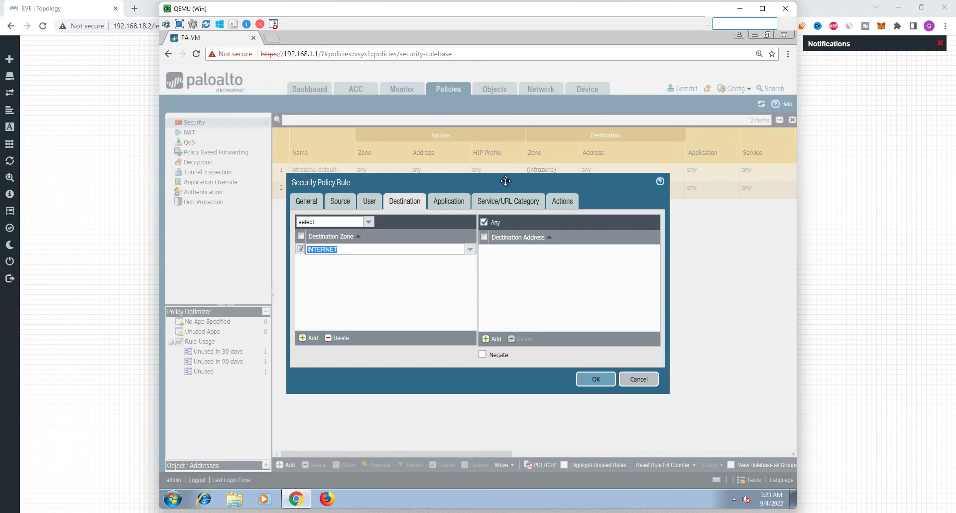
{"action": "left_click", "coordinate": [449, 202]}
{"action": "left_click", "coordinate": [508, 203]}
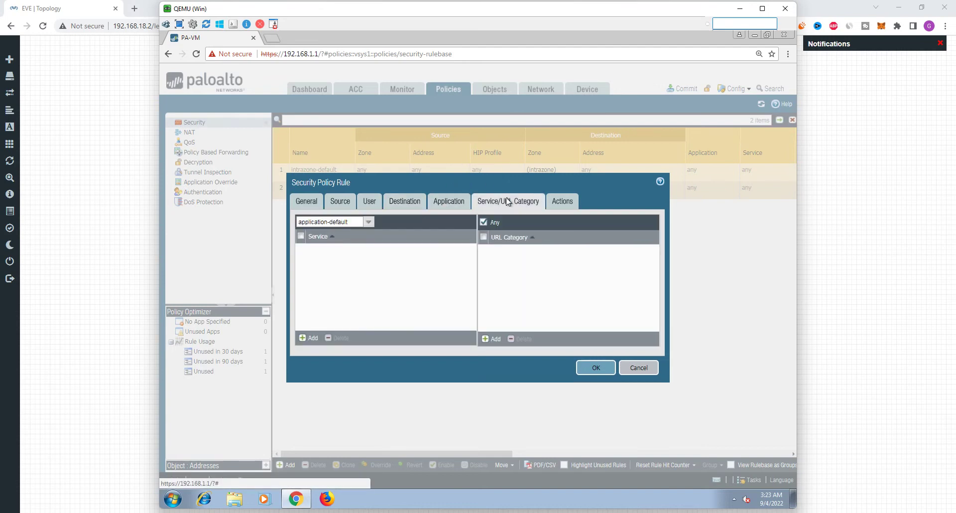
{"action": "left_click", "coordinate": [576, 202]}
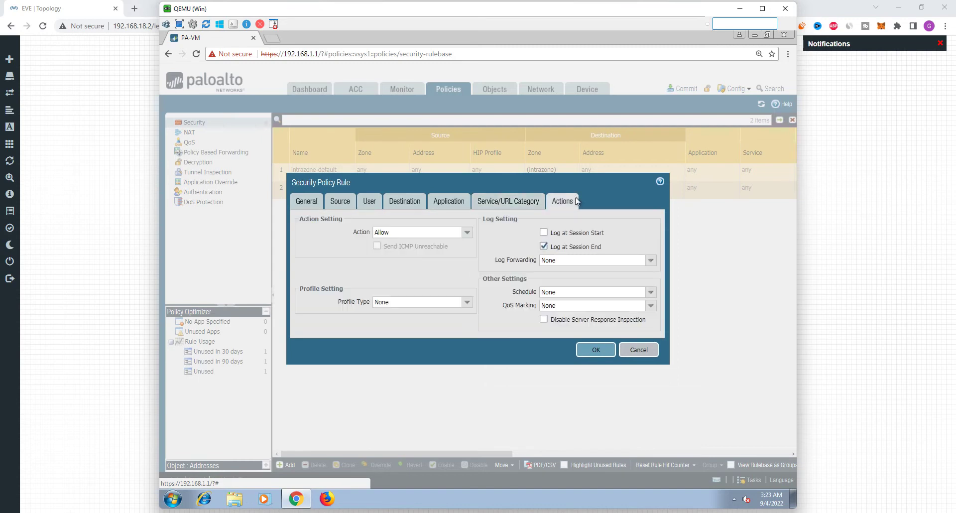
{"action": "left_click", "coordinate": [597, 351]}
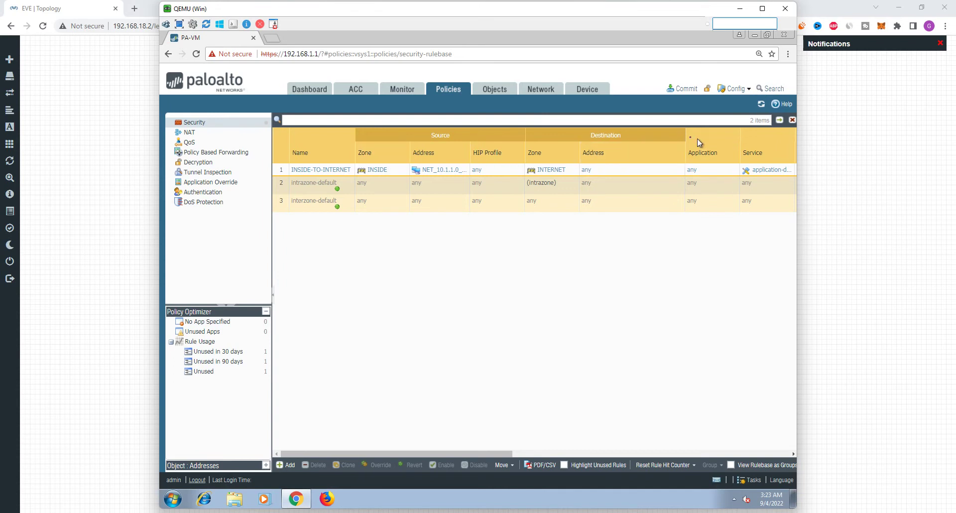
Narrow the destination Address column in the security rule list and widen the source Address column to fit its object name
{"action": "left_click_drag", "start_coordinate": [686, 147], "coordinate": [643, 147]}
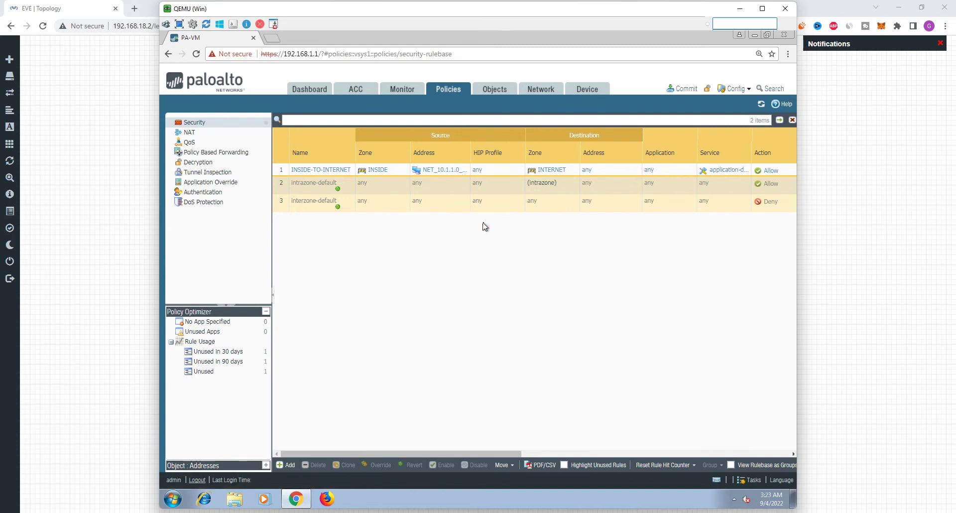
{"action": "left_click_drag", "start_coordinate": [471, 157], "coordinate": [484, 164]}
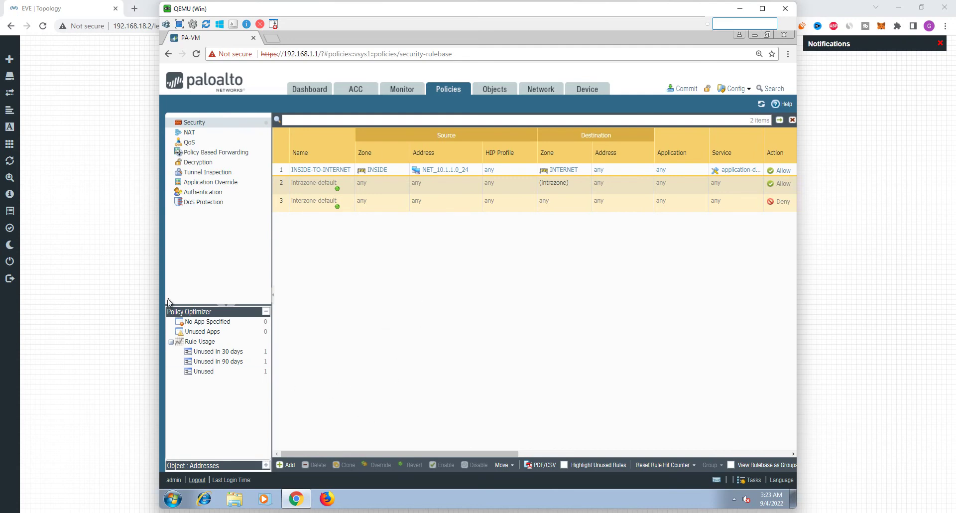
Switch to the EVE-NG topology, open the VPC's console and show its IP configuration
{"action": "left_click", "coordinate": [105, 278]}
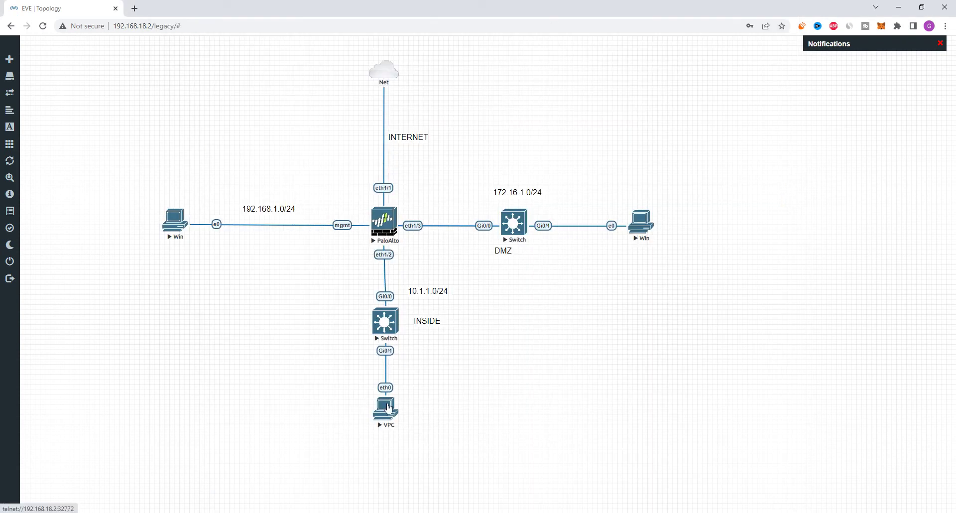
{"action": "left_click", "coordinate": [388, 407]}
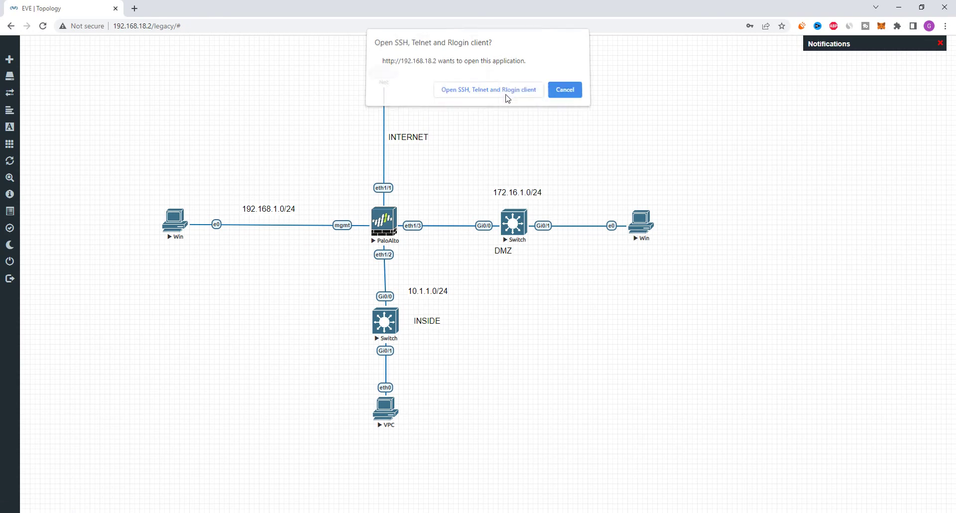
{"action": "left_click", "coordinate": [508, 95]}
{"action": "type", "text": "show ip"}
{"action": "key", "text": "Return"}
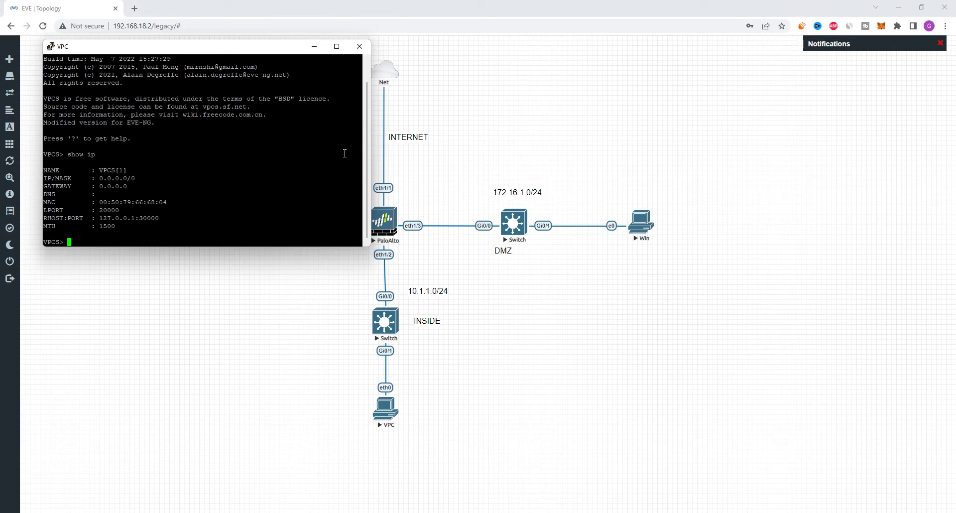
Assign the VPC the IP address 10.1.1.10/24 with gateway 10.1.1.1
{"action": "type", "text": "ip 10.1.1.10/24 10.10"}
{"action": "key", "text": "BackSpace"}
{"action": "type", "text": ".1.1"}
{"action": "key", "text": "Return"}
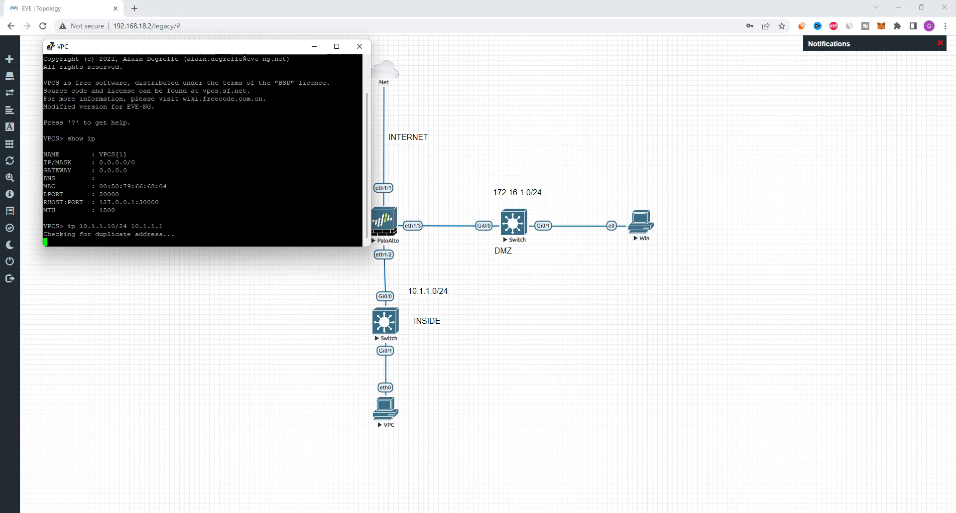
Switch to the Palo Alto web interface, set ethernet1/2's static IPv4 address to 10.1.1.1/24 and accept the management profile warning
{"action": "key", "text": "alt+Tab"}
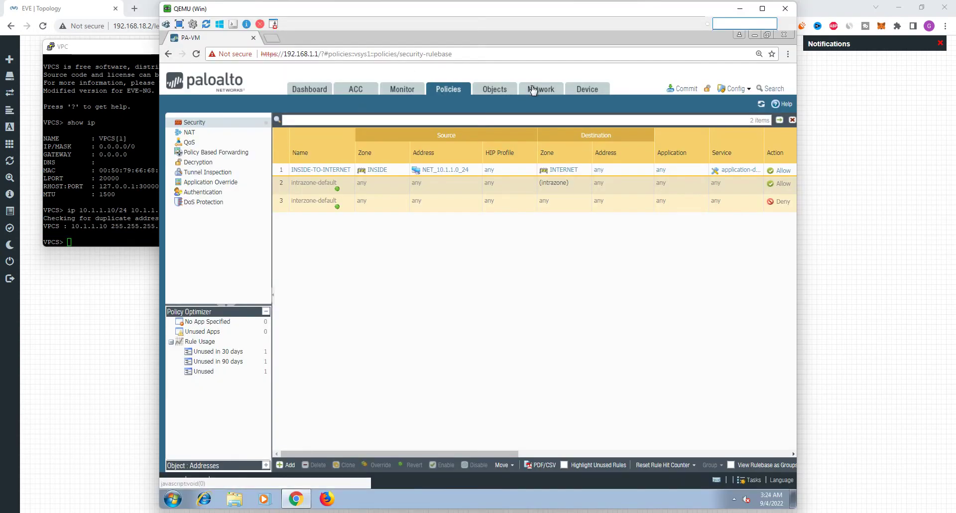
{"action": "left_click", "coordinate": [532, 89]}
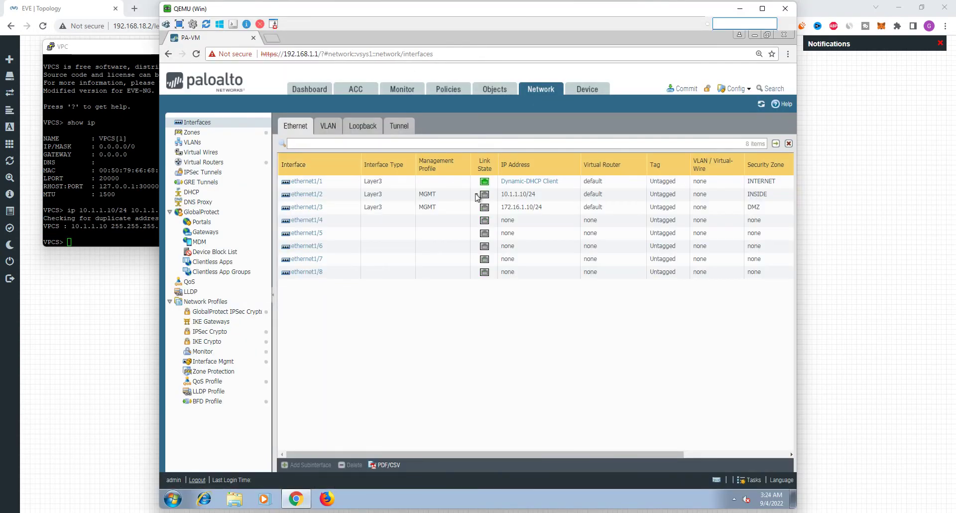
{"action": "left_click", "coordinate": [314, 198]}
{"action": "left_click", "coordinate": [318, 194]}
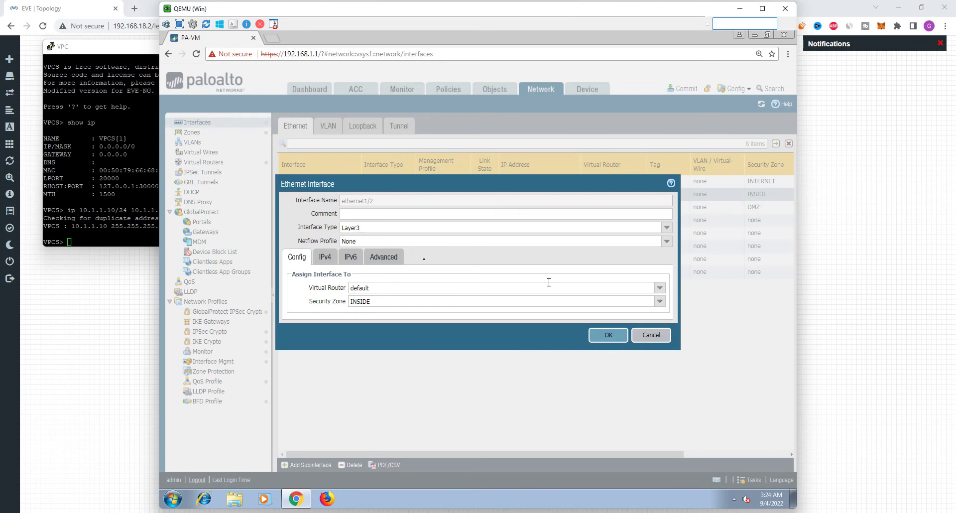
{"action": "left_click", "coordinate": [325, 256]}
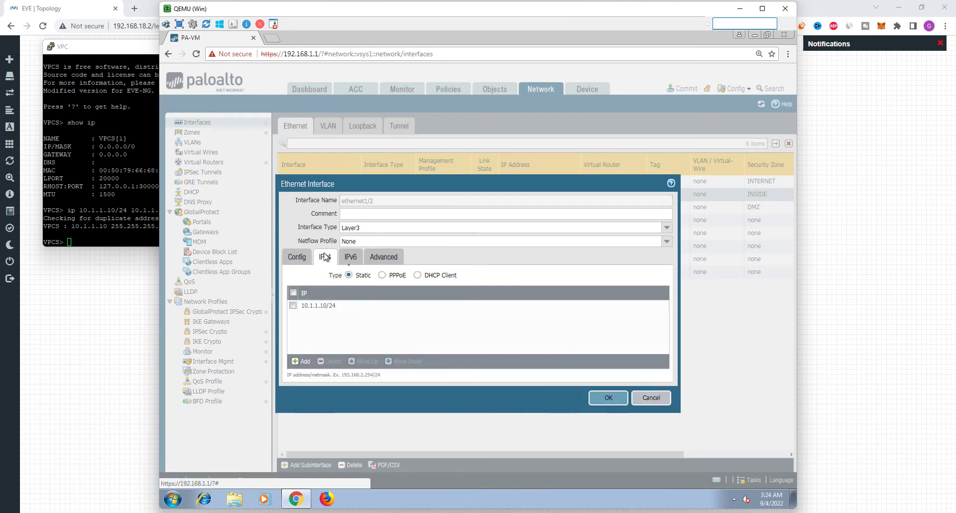
{"action": "left_click", "coordinate": [321, 305]}
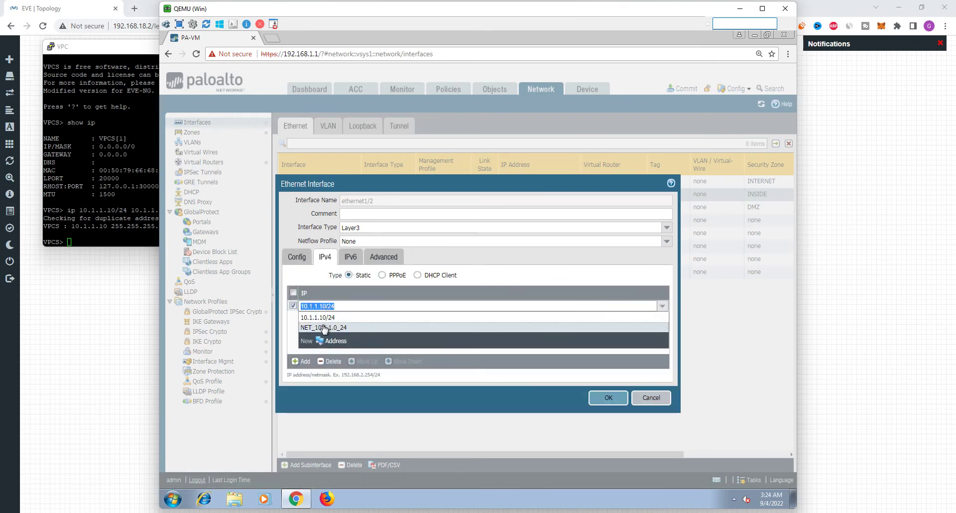
{"action": "left_click", "coordinate": [327, 306]}
{"action": "key", "text": "Delete"}
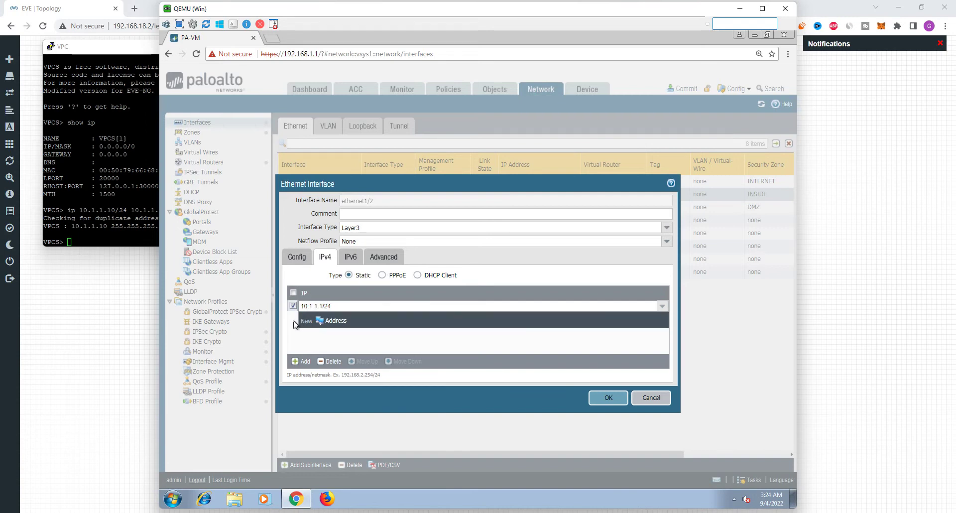
{"action": "left_click", "coordinate": [296, 323]}
{"action": "left_click", "coordinate": [607, 399]}
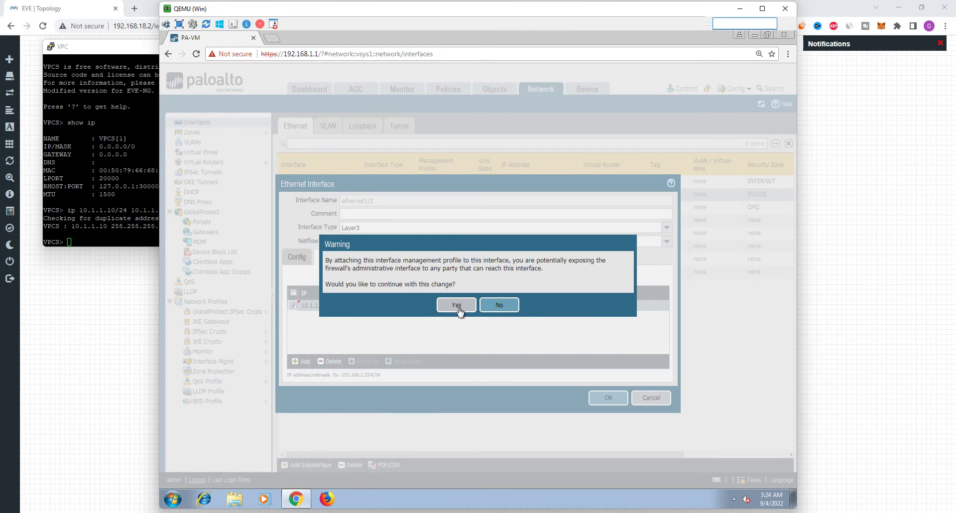
{"action": "left_click", "coordinate": [456, 305]}
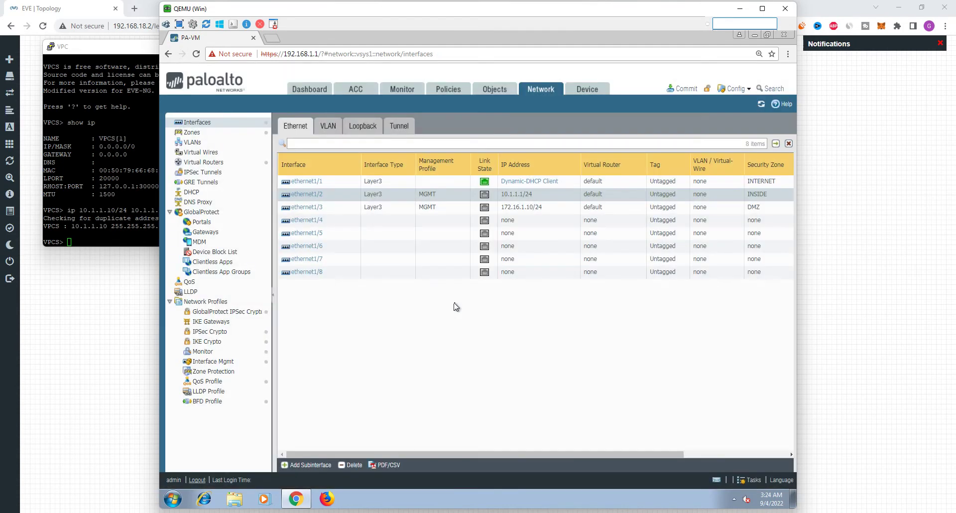
Set ethernet1/3's static IPv4 address to 172.16.1.1/24 and accept the management profile warning
{"action": "left_click", "coordinate": [301, 208]}
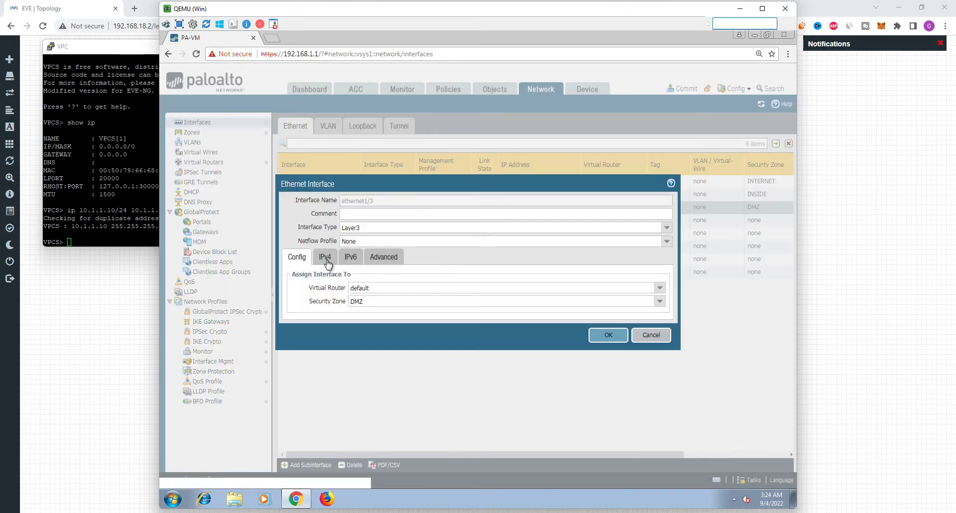
{"action": "left_click", "coordinate": [326, 259]}
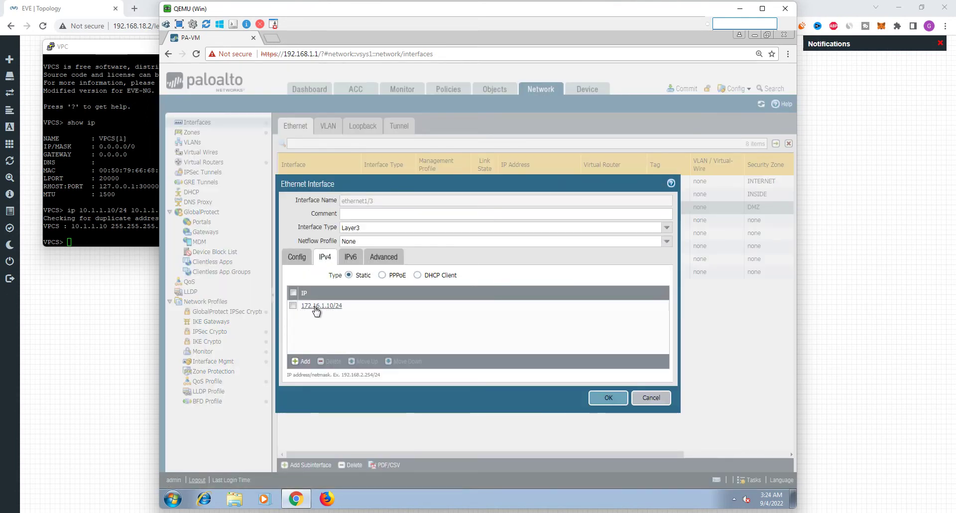
{"action": "left_click", "coordinate": [327, 305]}
{"action": "left_click", "coordinate": [332, 305]}
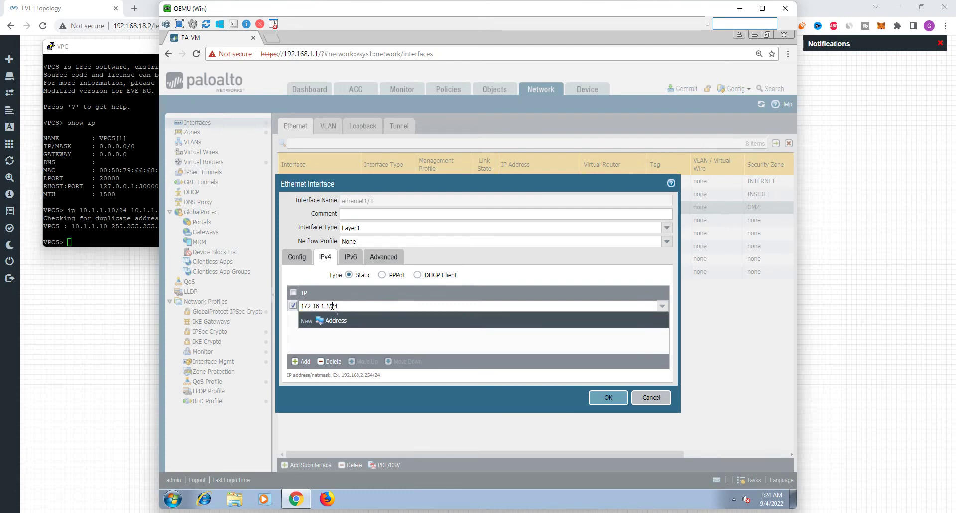
{"action": "left_click", "coordinate": [609, 398]}
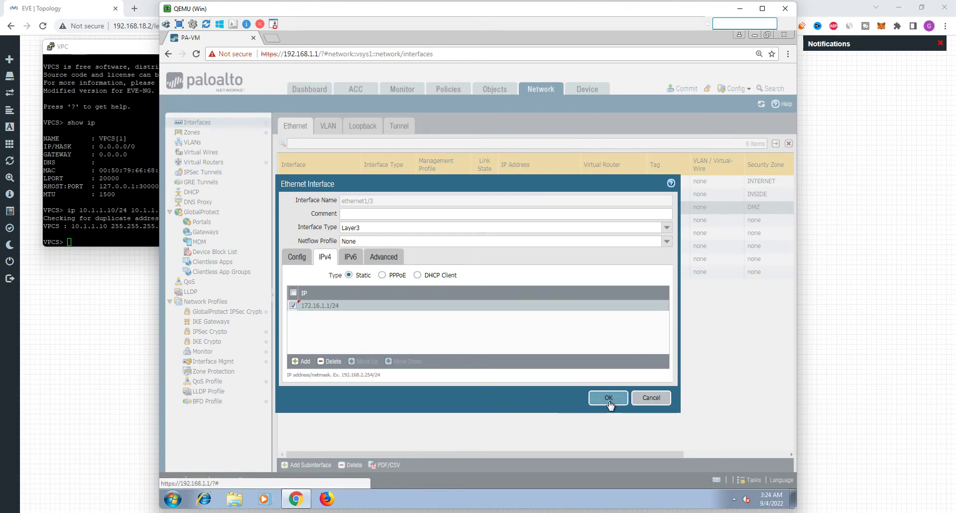
{"action": "left_click", "coordinate": [457, 306]}
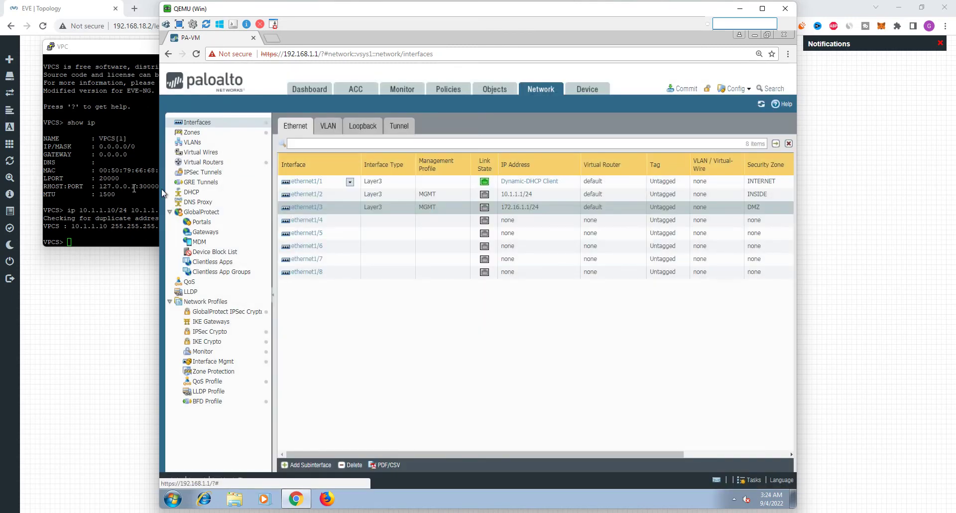
Reapply the VPC's address 10.1.1.10/24 with gateway 10.1.1.1 in its console and show its IP configuration
{"action": "left_click", "coordinate": [110, 186]}
{"action": "key", "text": "Up"}
{"action": "key", "text": "Return"}
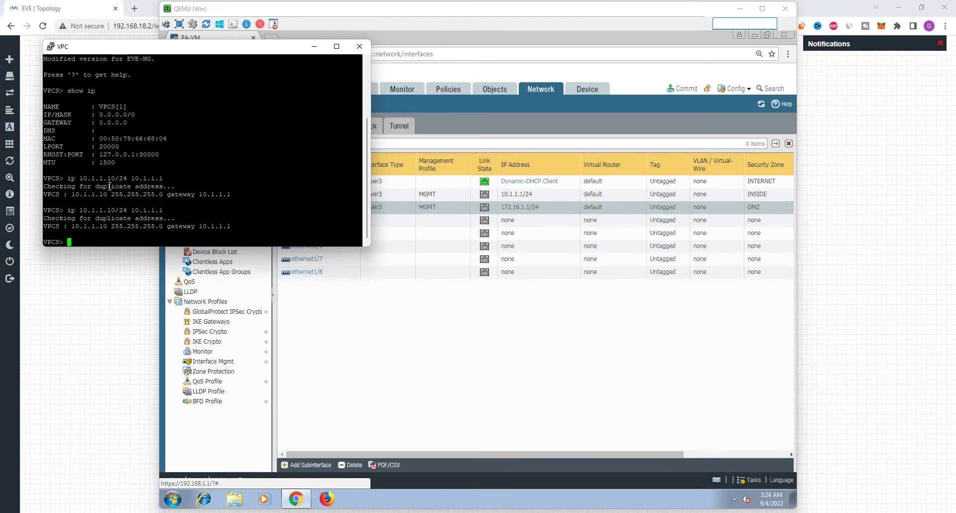
{"action": "type", "text": "show ip"}
{"action": "key", "text": "Return"}
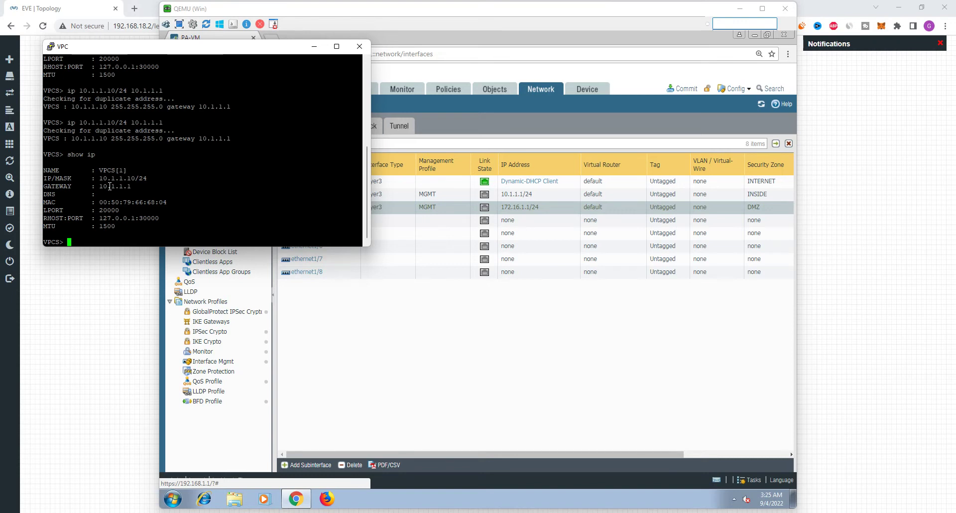
Set the VPC's DNS server to 8.8.8.8, show its IP configuration again and minimize its console
{"action": "type", "text": "ip dns 8.8.8.8"}
{"action": "key", "text": "Return"}
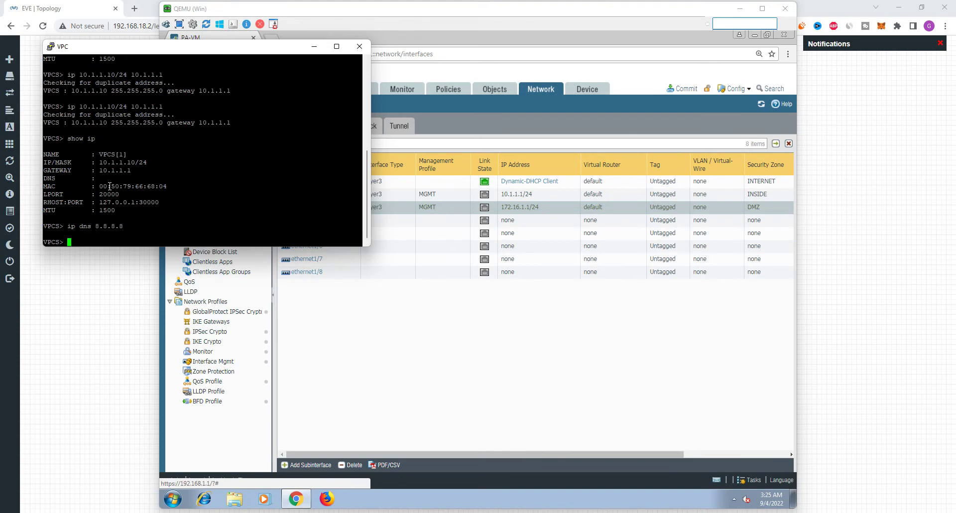
{"action": "type", "text": "show ip"}
{"action": "key", "text": "Return"}
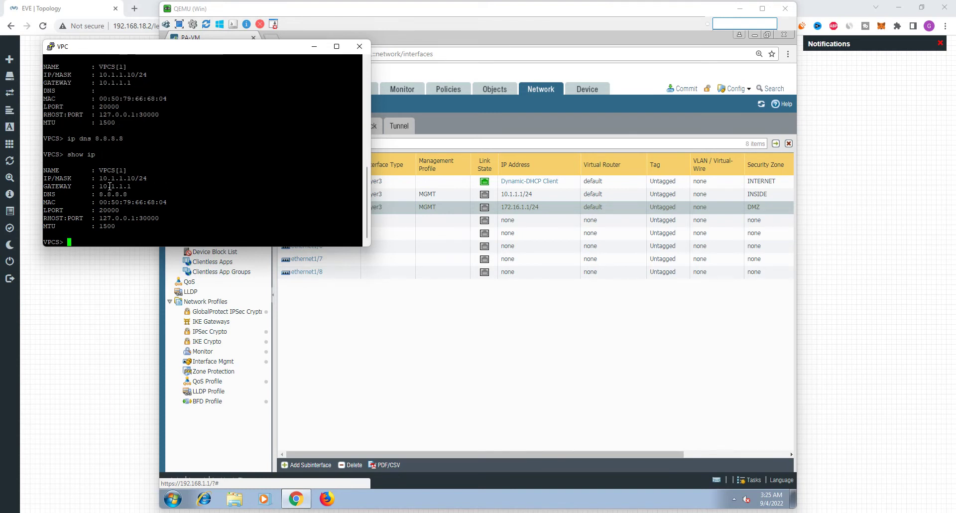
{"action": "left_click", "coordinate": [315, 47]}
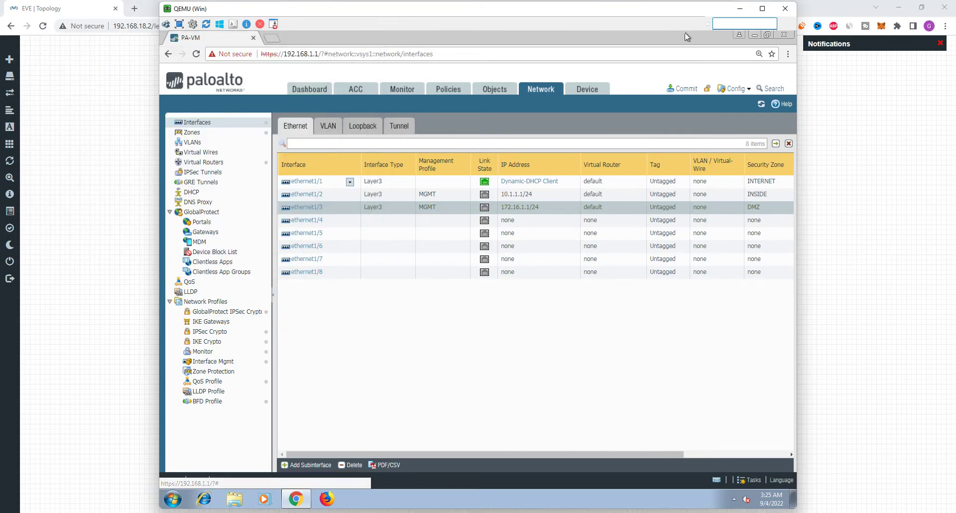
Return to the EVE-NG topology, open the DMZ Windows machine's console and log in with the account password
{"action": "left_click", "coordinate": [741, 9]}
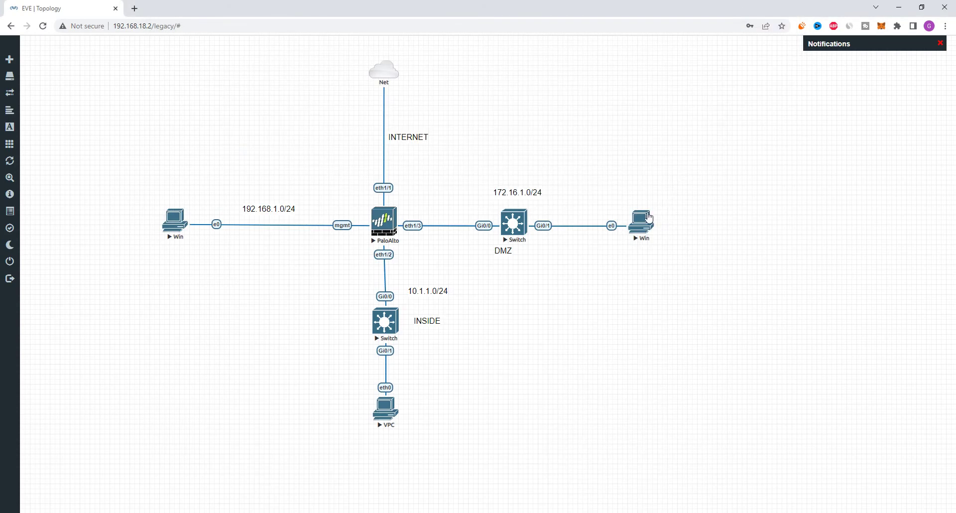
{"action": "left_click", "coordinate": [643, 225]}
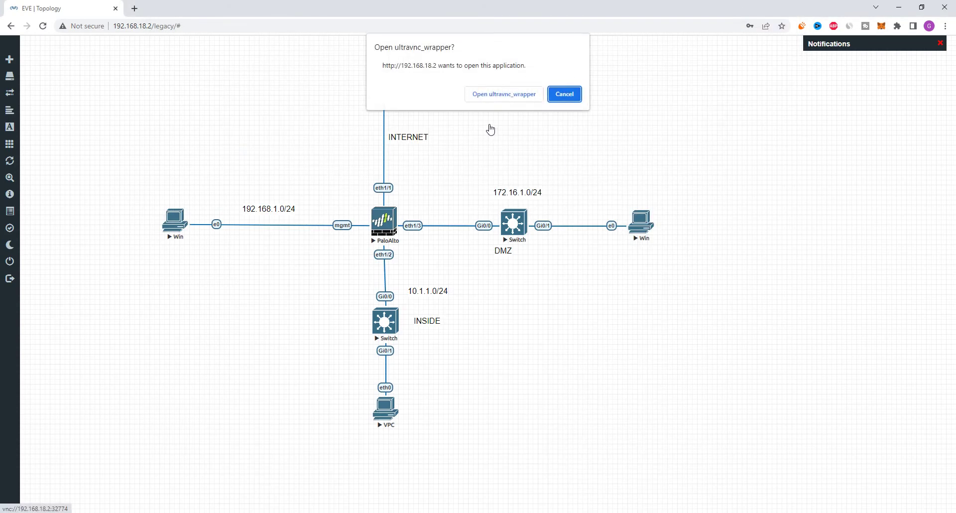
{"action": "left_click", "coordinate": [496, 95]}
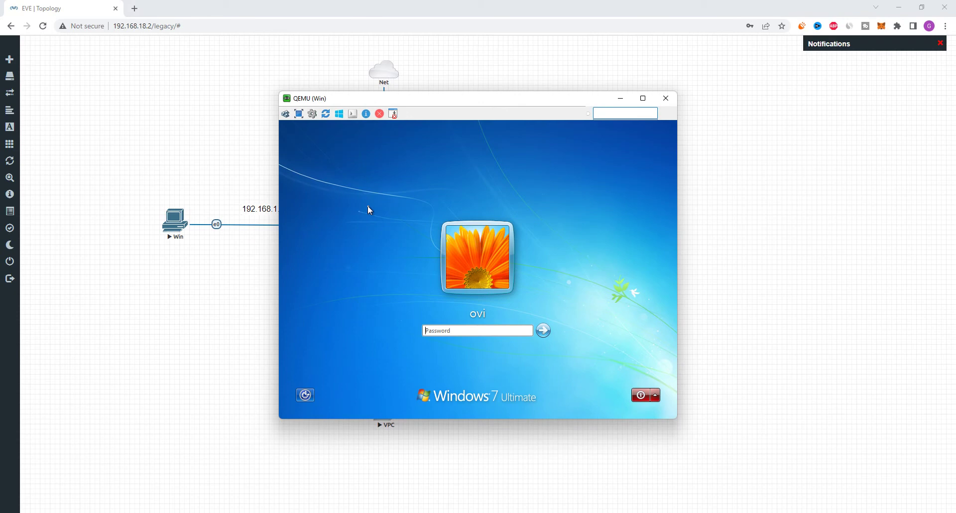
{"action": "key", "text": "Return"}
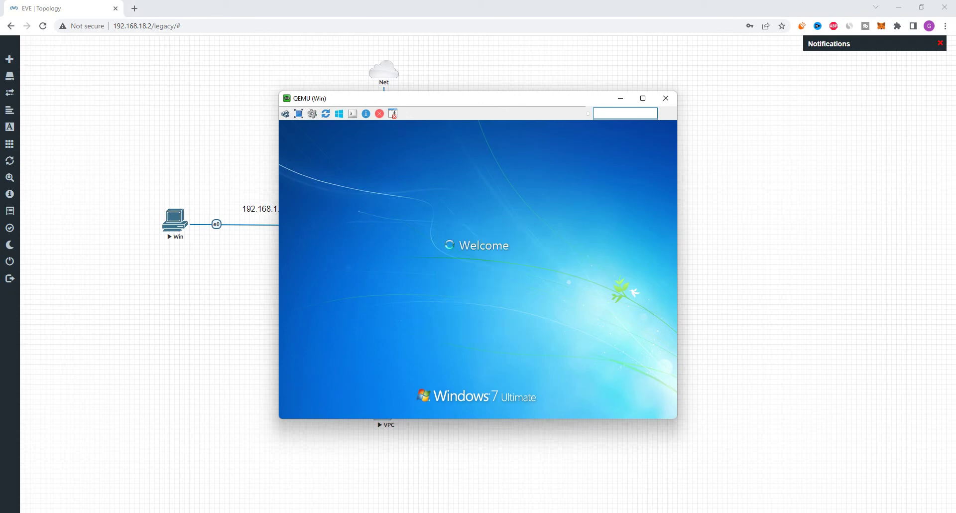
Open a command prompt on the DMZ Windows machine and show its basic IP configuration with ipconfig
{"action": "left_click", "coordinate": [295, 413]}
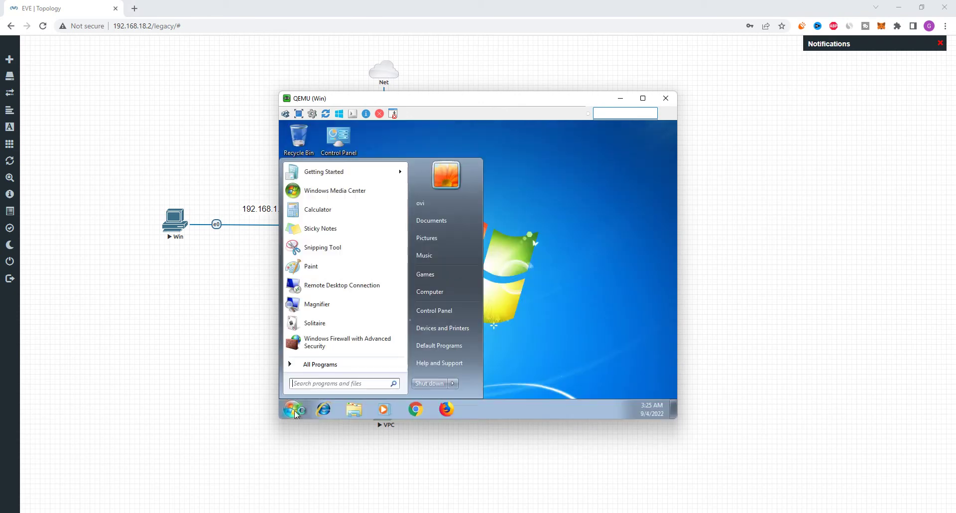
{"action": "type", "text": "cmd"}
{"action": "key", "text": "Return"}
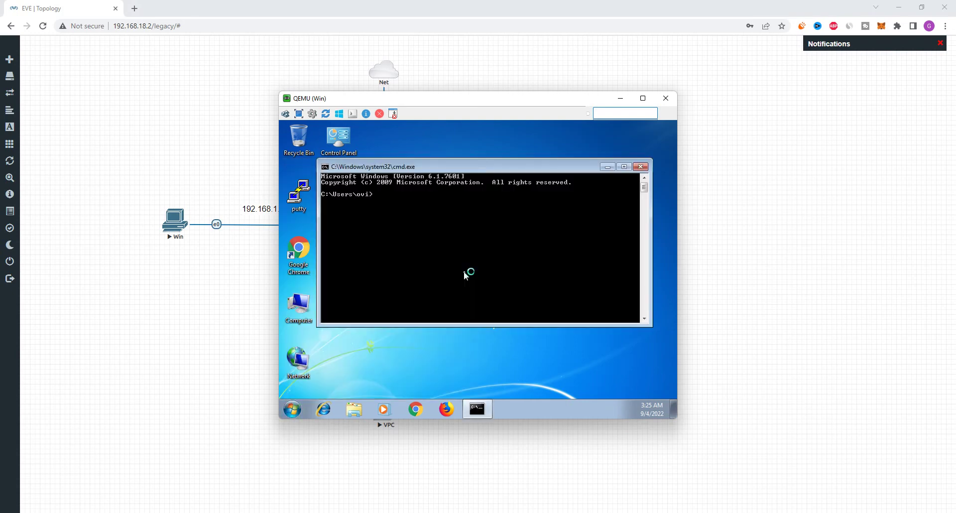
{"action": "type", "text": "ipconfig"}
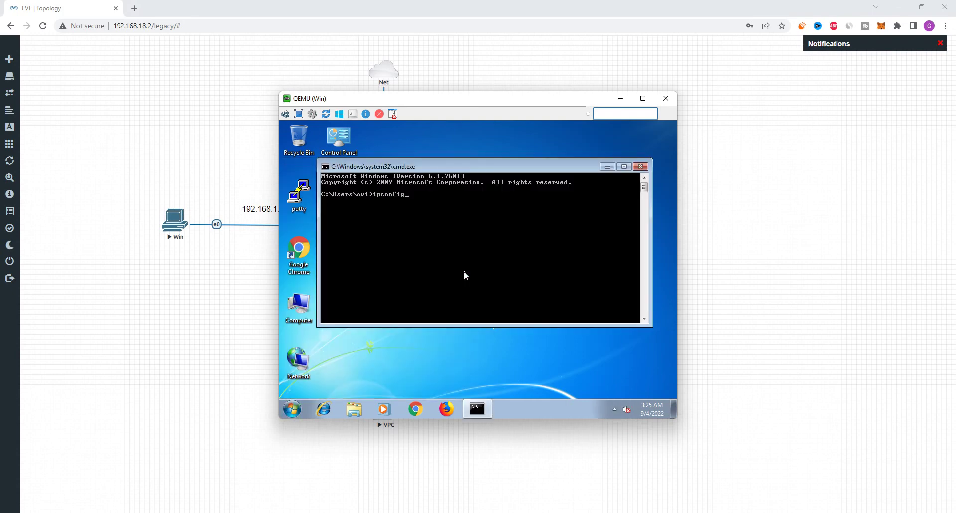
{"action": "key", "text": "Return"}
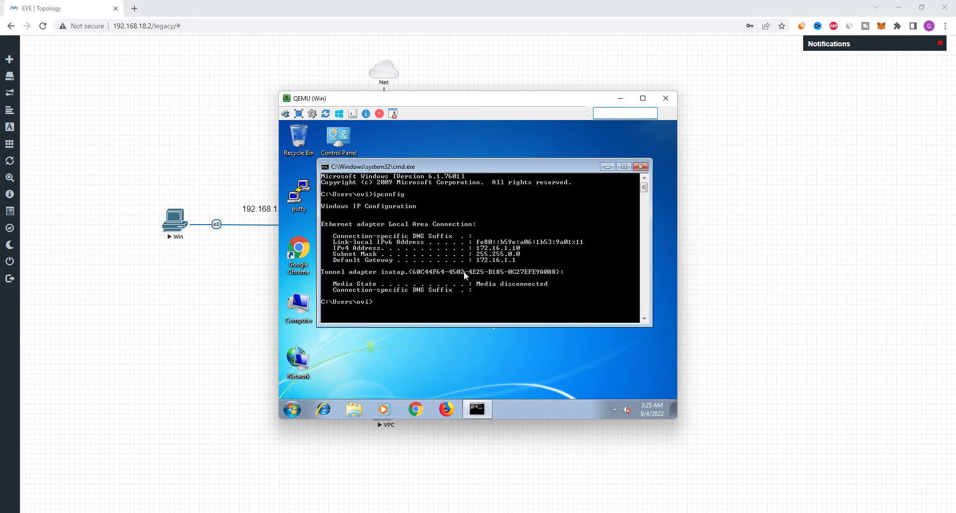
Move the DMZ Windows console aside and list the machine's full IP configuration with ipconfig /all
{"action": "left_click_drag", "start_coordinate": [463, 102], "coordinate": [676, 83]}
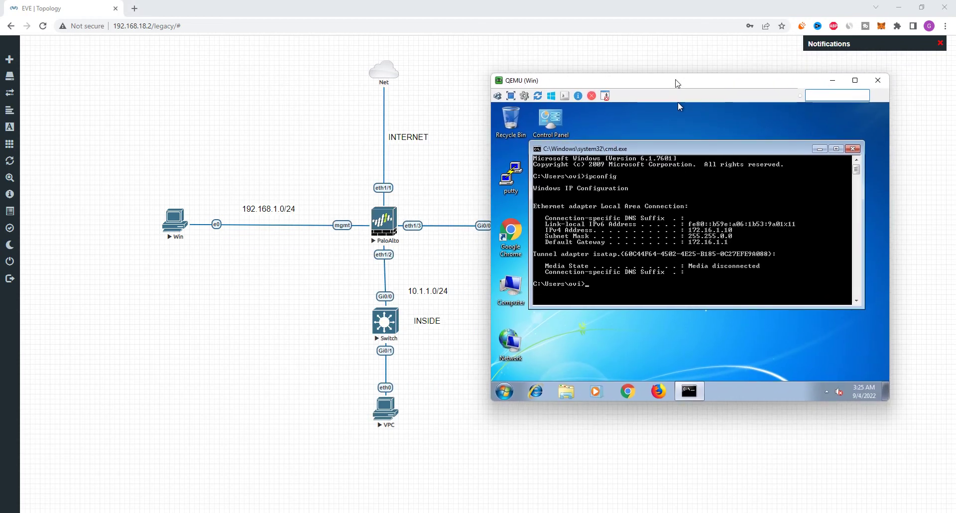
{"action": "type", "text": "ipconfu"}
{"action": "type", "text": "g /all"}
{"action": "key", "text": "Return"}
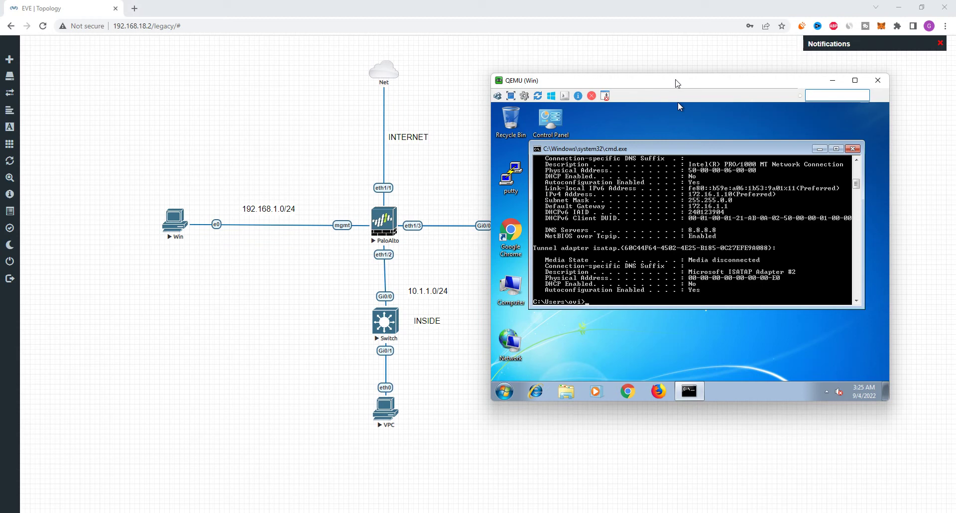
Ping 8.8.8.8 from the DMZ Windows machine and minimize its console window
{"action": "key", "text": "Return"}
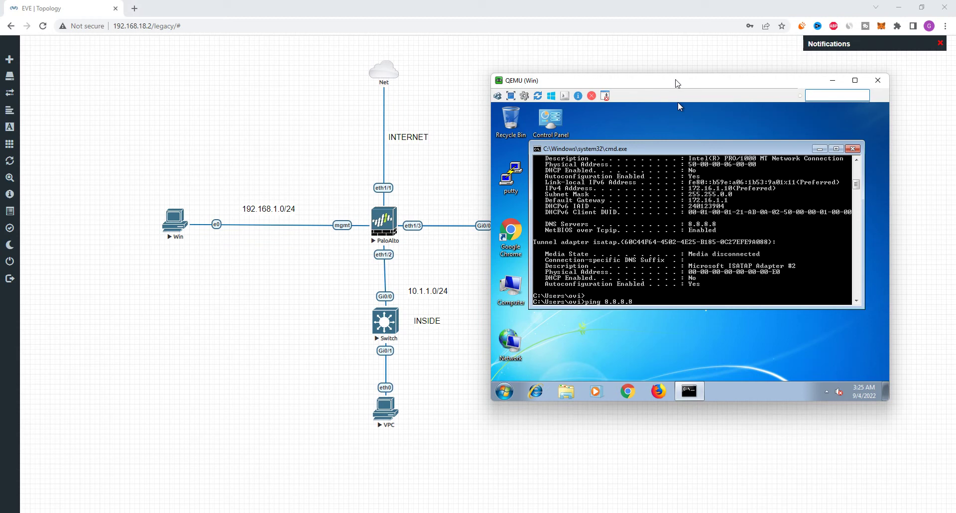
{"action": "type", "text": "ping 8.8.8.8"}
{"action": "key", "text": "Return"}
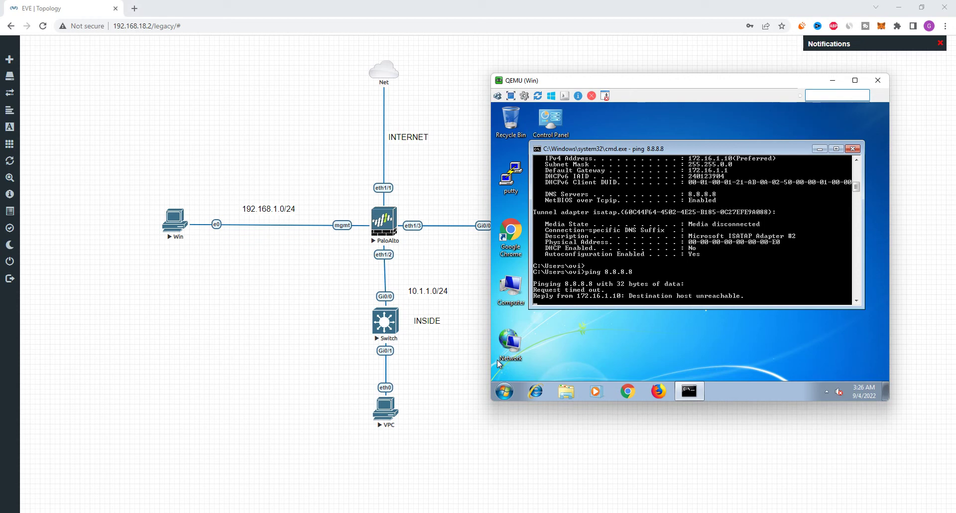
{"action": "mouse_move", "coordinate": [304, 470]}
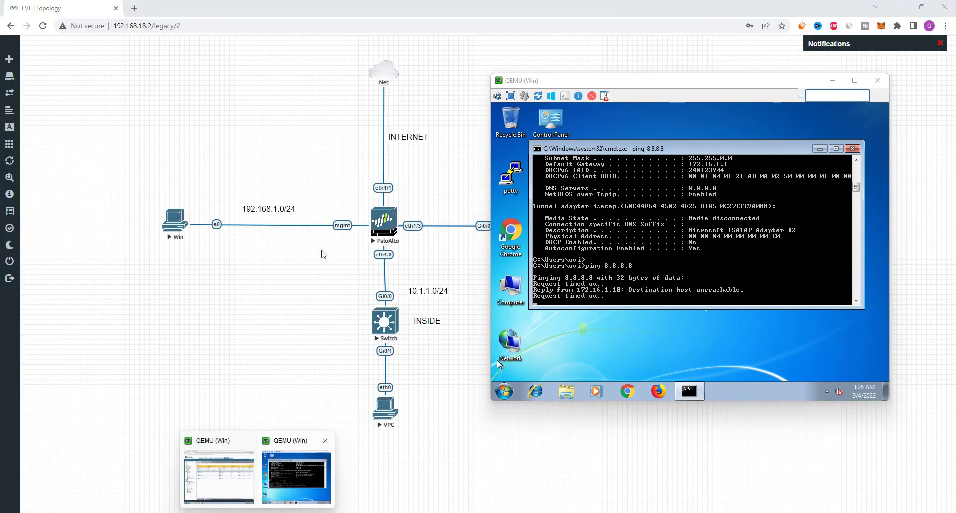
{"action": "left_click", "coordinate": [304, 470]}
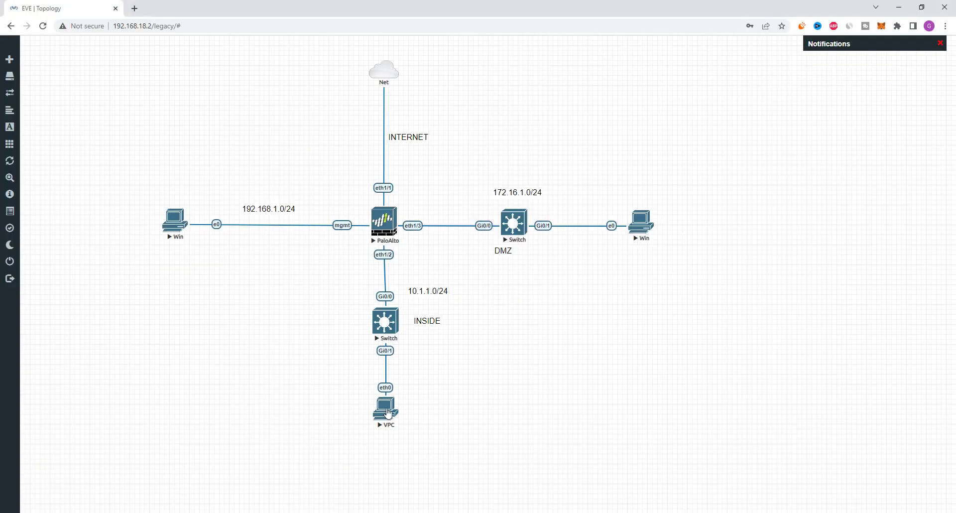
{"action": "left_click", "coordinate": [388, 414]}
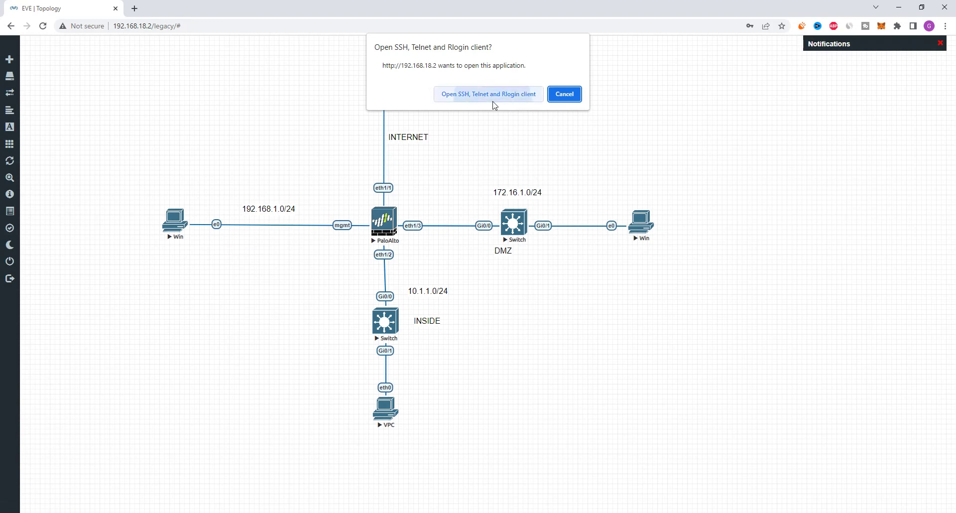
{"action": "left_click", "coordinate": [488, 94]}
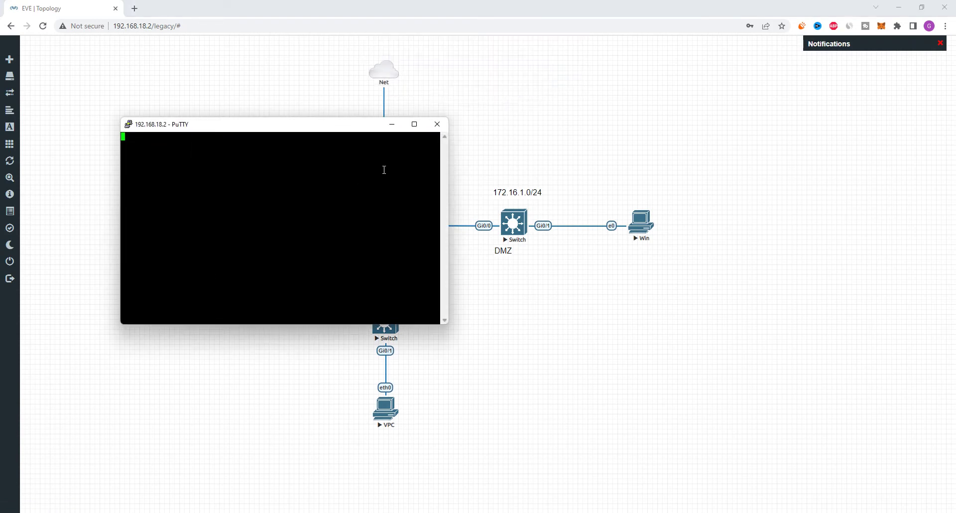
{"action": "left_click", "coordinate": [439, 129]}
{"action": "key", "text": "Return"}
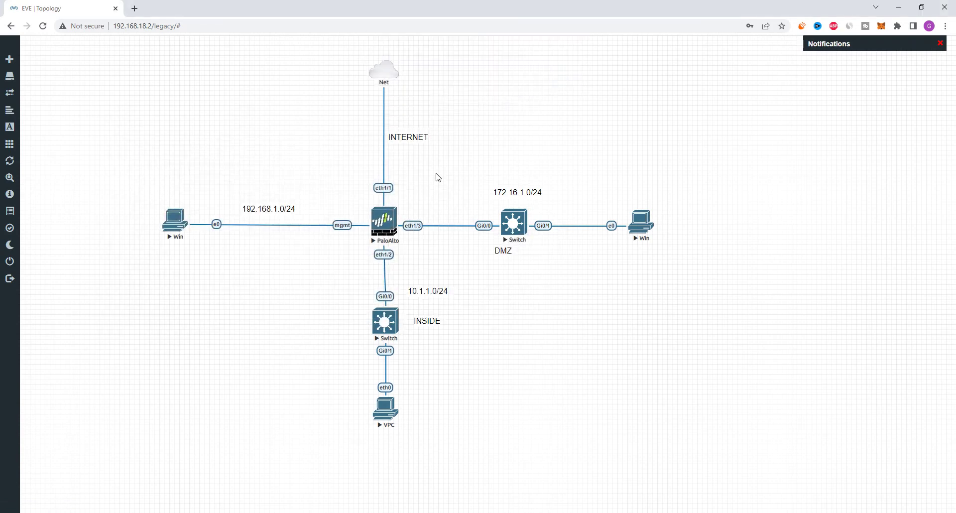
{"action": "left_click", "coordinate": [386, 411]}
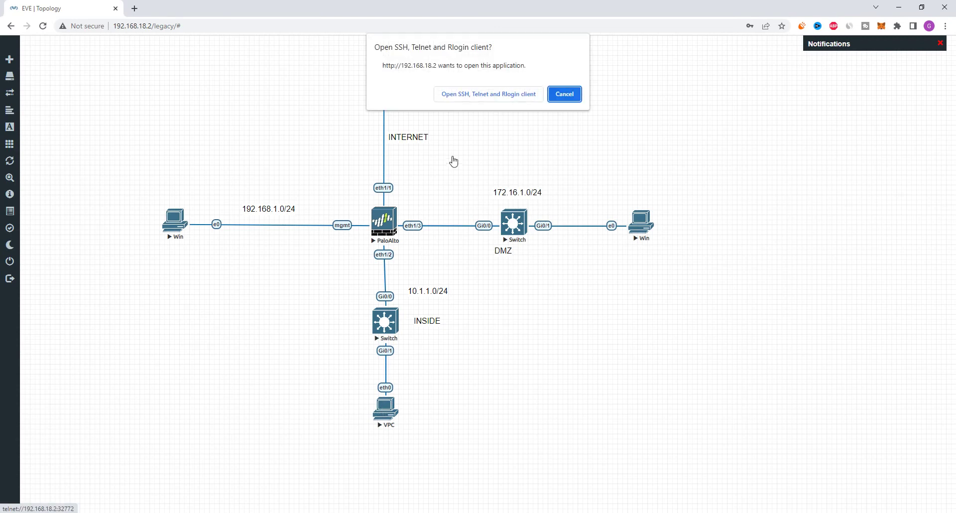
{"action": "left_click", "coordinate": [503, 96]}
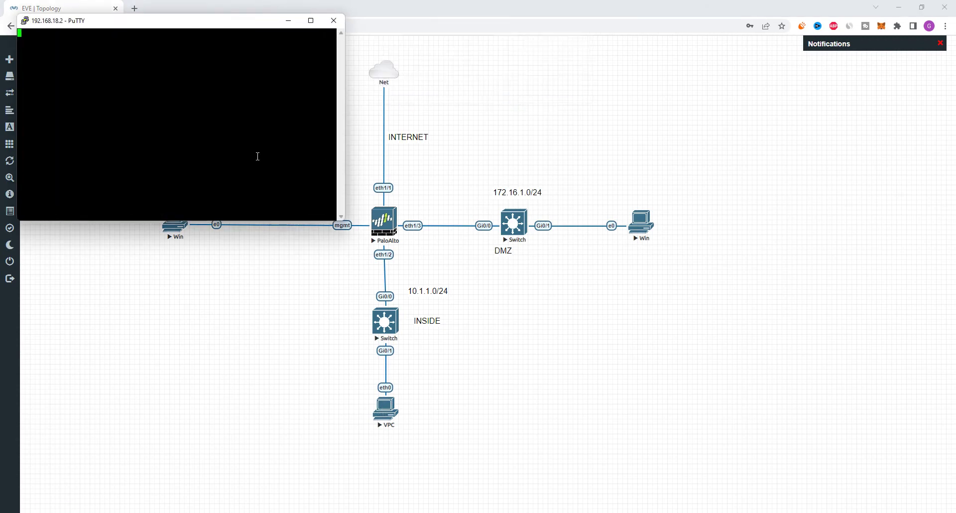
{"action": "left_click", "coordinate": [333, 20]}
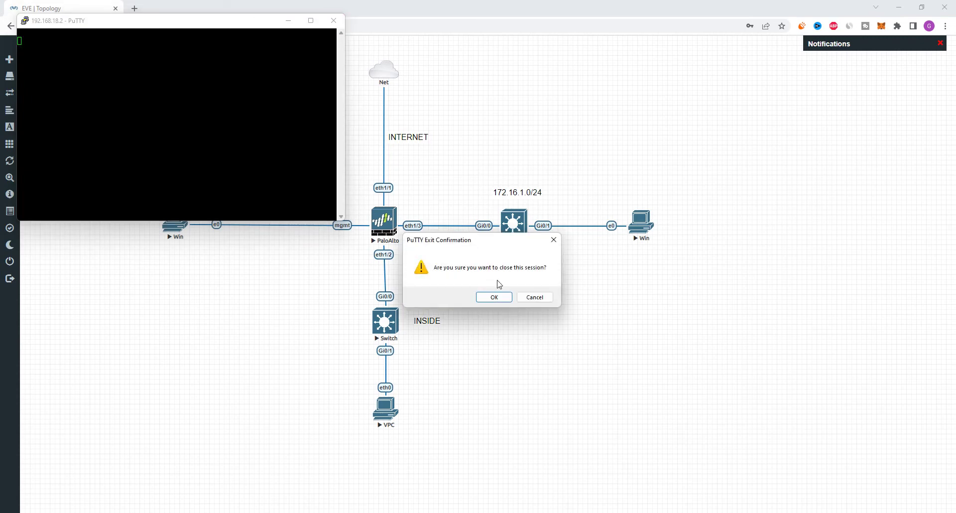
{"action": "left_click", "coordinate": [495, 298]}
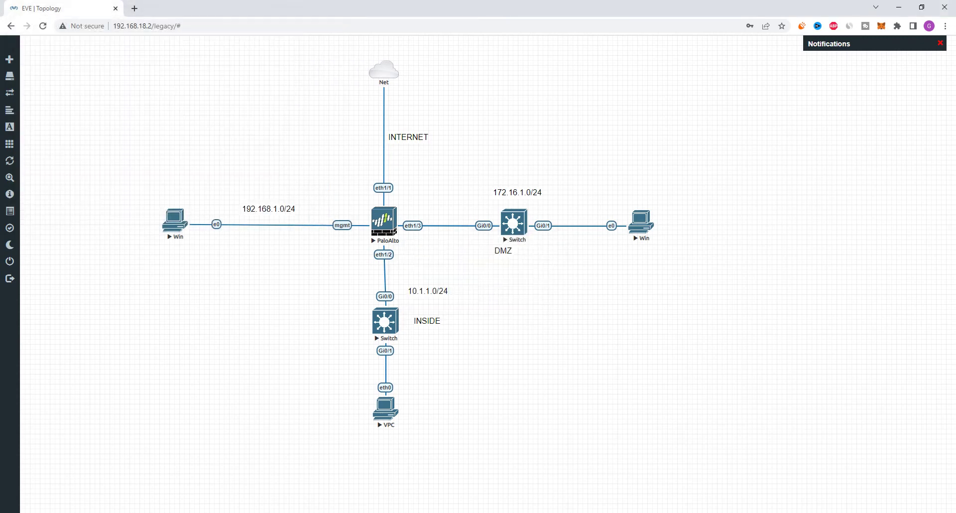
{"action": "mouse_move", "coordinate": [302, 512]}
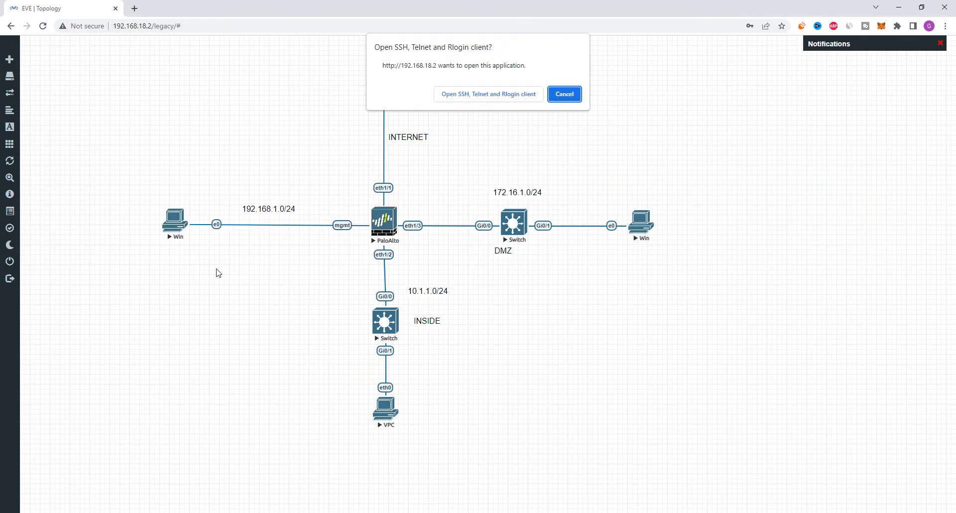
{"action": "left_click", "coordinate": [574, 94]}
Bring up the already open VPC console and ping 8.8.8.8 from the INSIDE host
{"action": "mouse_move", "coordinate": [301, 512]}
{"action": "left_click", "coordinate": [300, 477]}
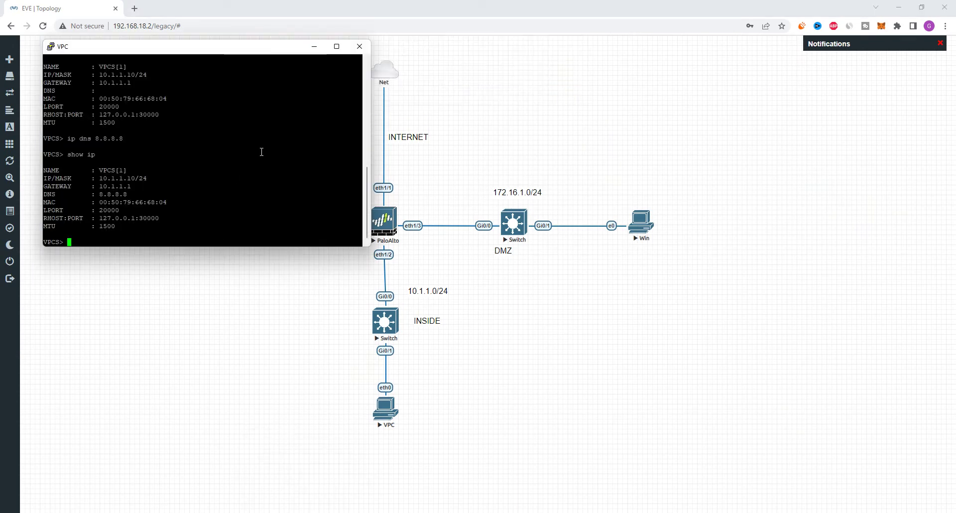
{"action": "key", "text": "Return"}
{"action": "key", "text": "Return"}
{"action": "key", "text": "Return"}
{"action": "key", "text": "Return"}
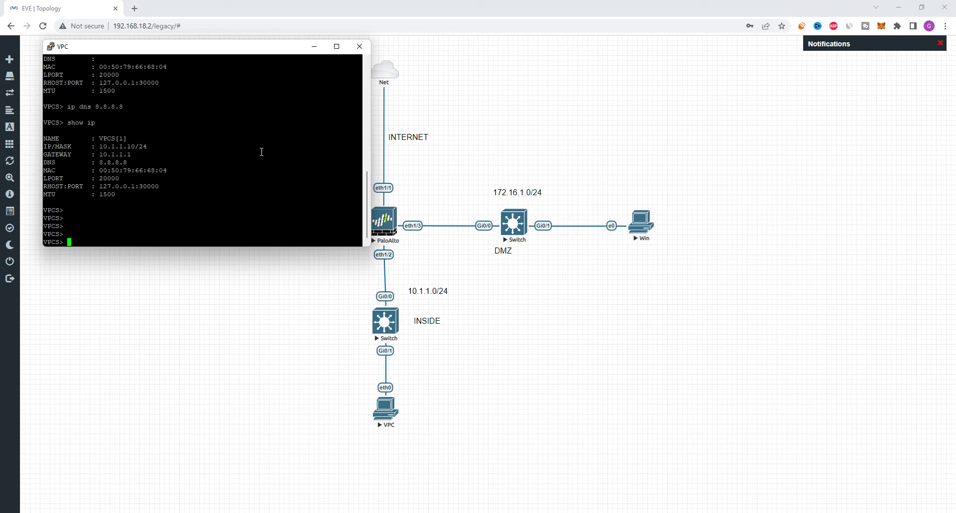
{"action": "type", "text": "ping 8.8.8.8"}
{"action": "key", "text": "Return"}
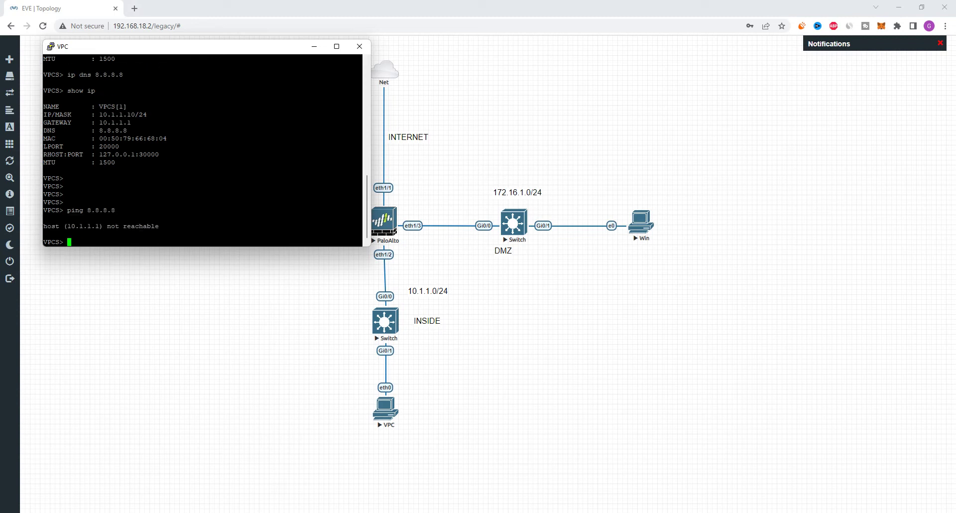
Restore the DMZ Windows and firewall management consoles, and commit all pending changes on the Palo Alto firewall
{"action": "mouse_move", "coordinate": [257, 512]}
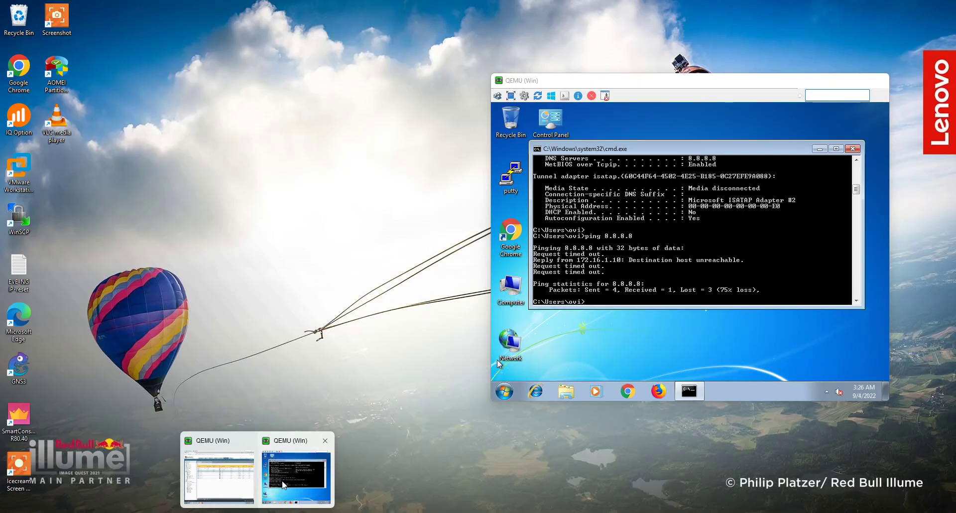
{"action": "left_click", "coordinate": [295, 476]}
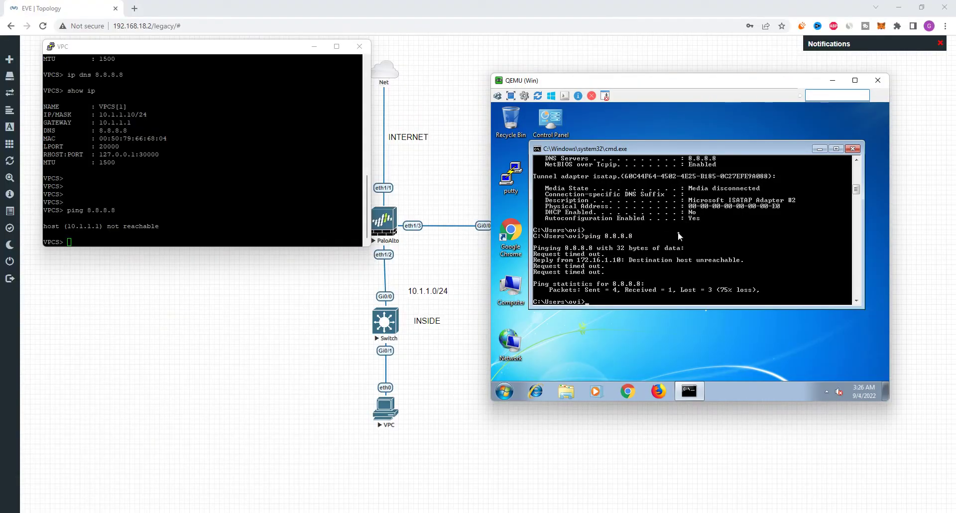
{"action": "mouse_move", "coordinate": [274, 512]}
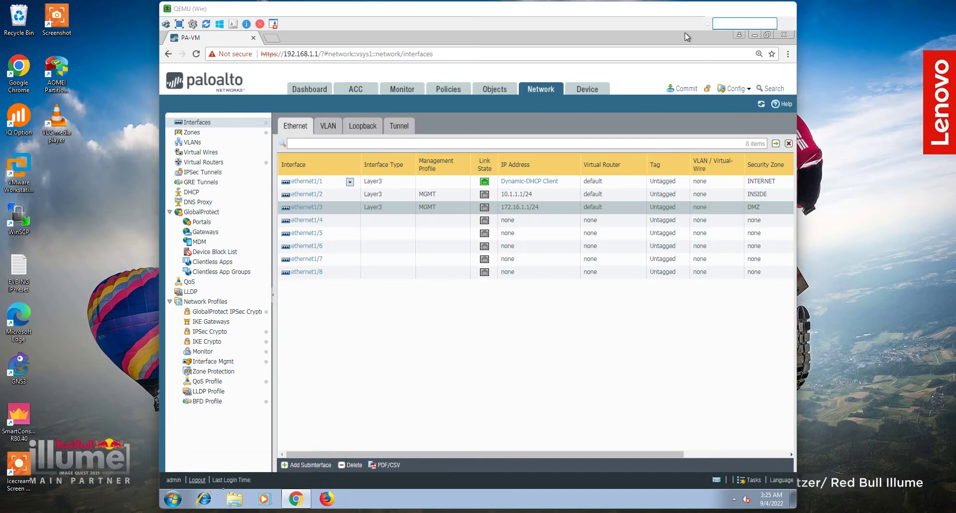
{"action": "left_click", "coordinate": [219, 476]}
{"action": "left_click", "coordinate": [698, 88]}
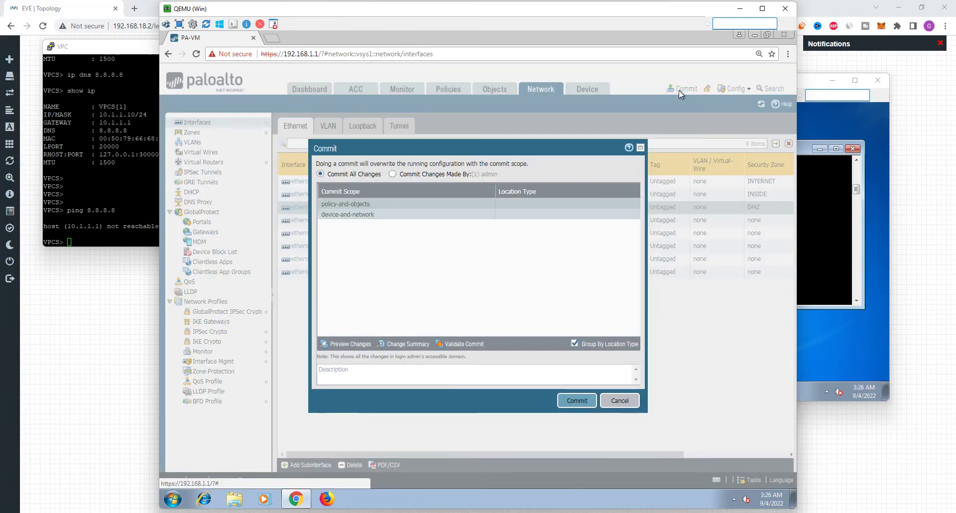
{"action": "left_click", "coordinate": [578, 402]}
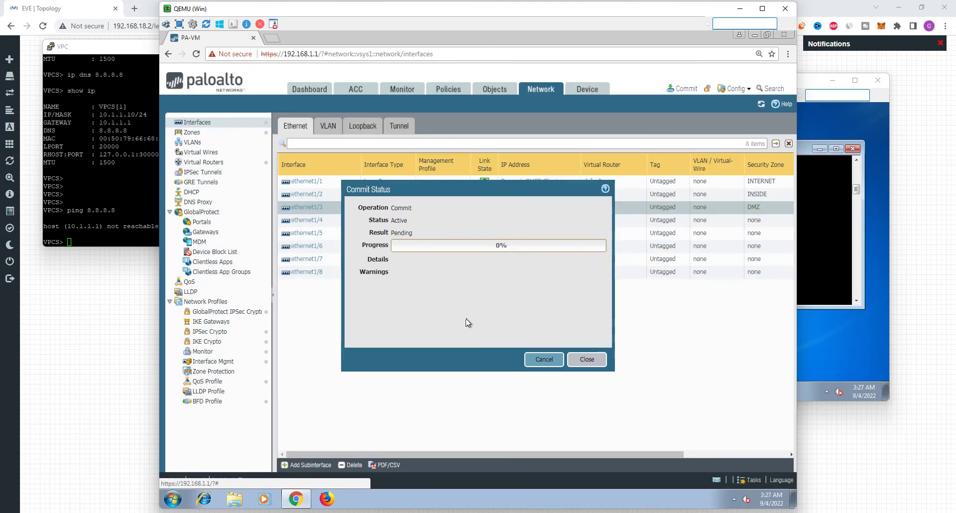
{"action": "left_click_drag", "start_coordinate": [471, 195], "coordinate": [467, 252]}
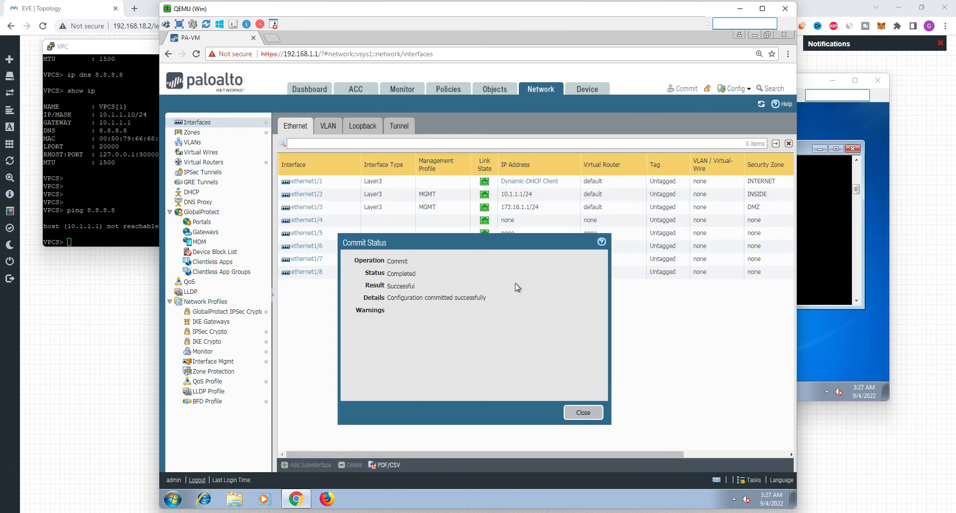
{"action": "left_click", "coordinate": [586, 419]}
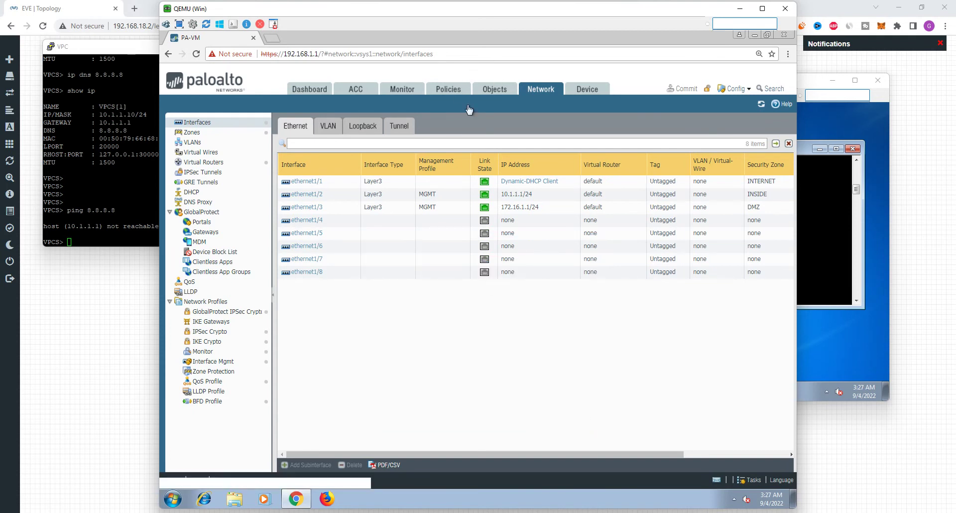
Repeat the ping to 8.8.8.8 from the VPC and from the DMZ Windows machine
{"action": "left_click", "coordinate": [101, 201]}
{"action": "key", "text": "Up"}
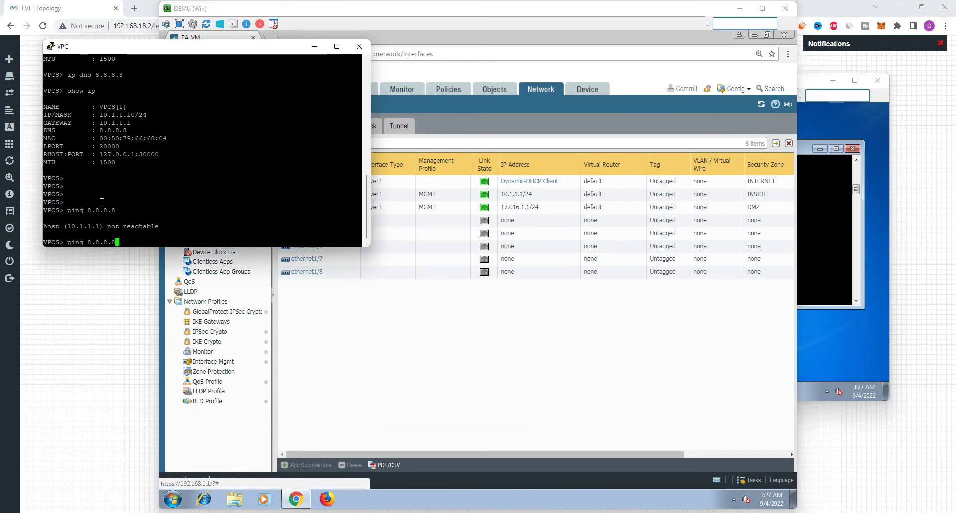
{"action": "key", "text": "Return"}
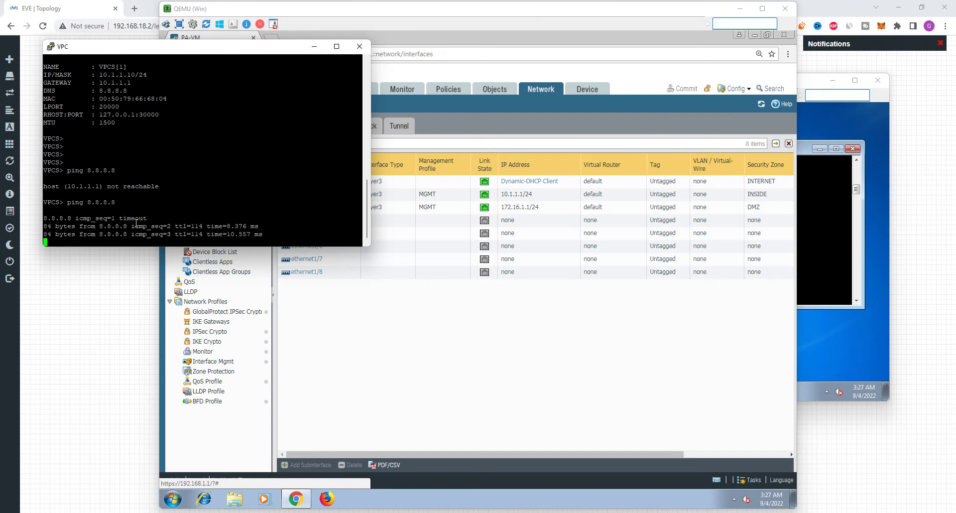
{"action": "left_click", "coordinate": [818, 222]}
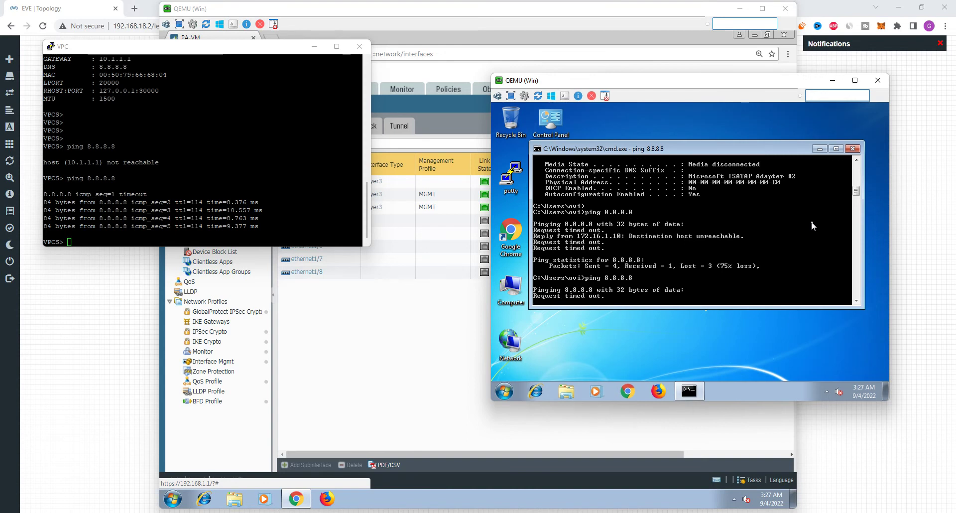
Ping google.com from the VPC console to test name resolution from the INSIDE network
{"action": "left_click", "coordinate": [157, 231]}
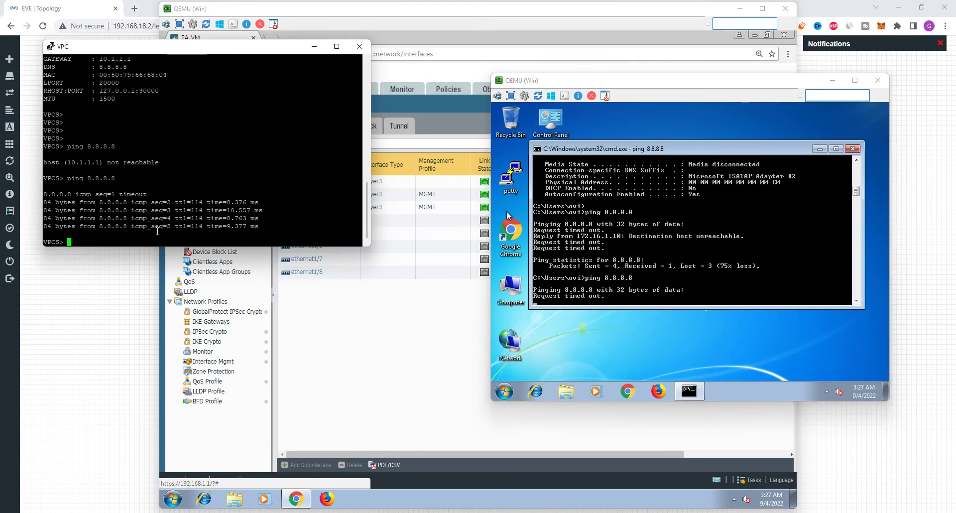
{"action": "type", "text": "ping "}
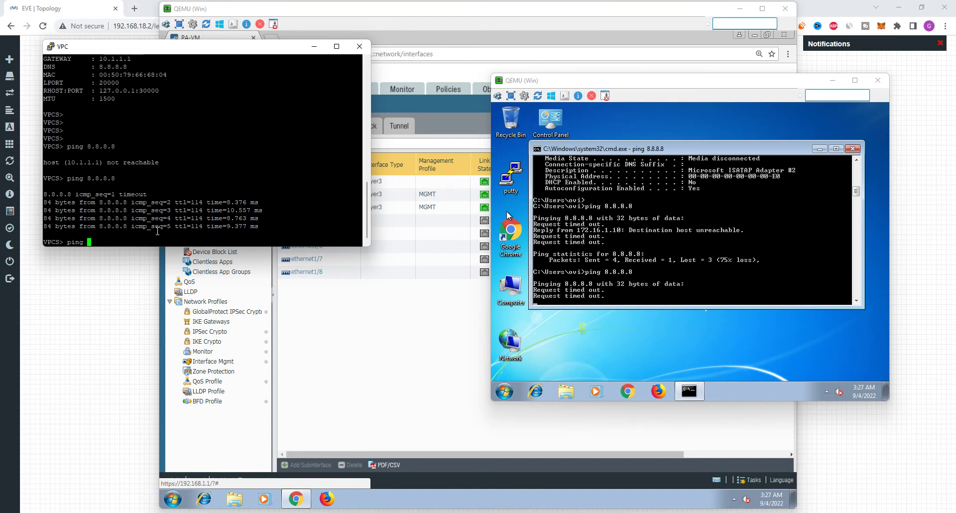
{"action": "type", "text": "google.com"}
{"action": "key", "text": "Return"}
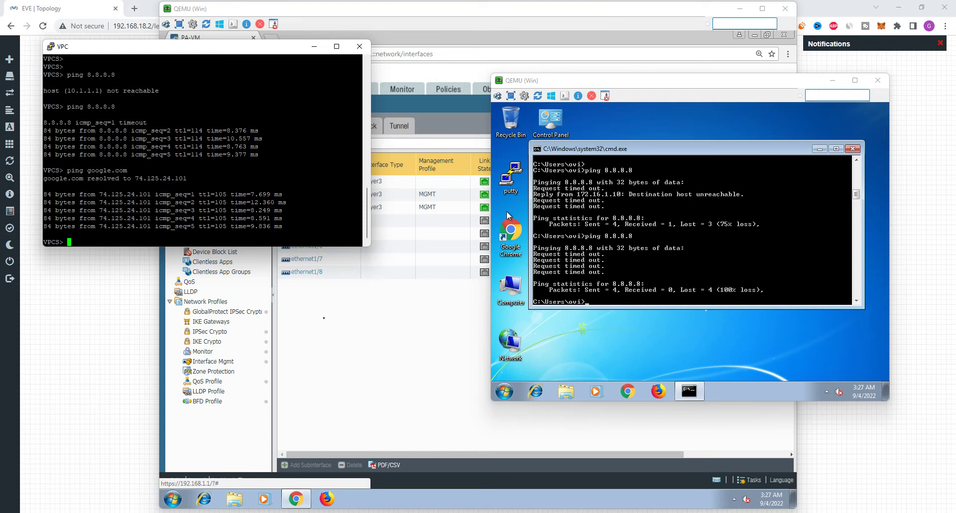
Open the INSIDE-TO-INTERNET rule in the firewall's security policies and insert -DMZ after INSIDE in its name
{"action": "left_click", "coordinate": [324, 320]}
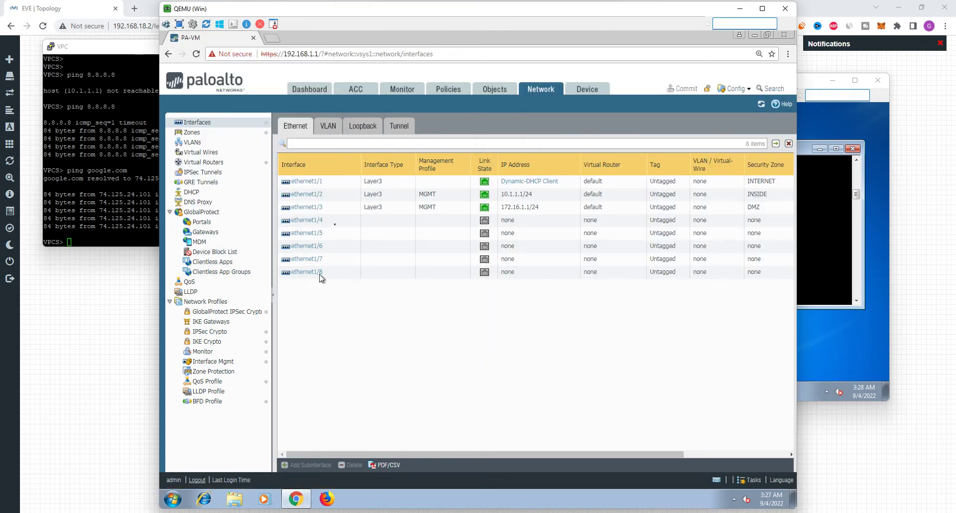
{"action": "left_click", "coordinate": [446, 94]}
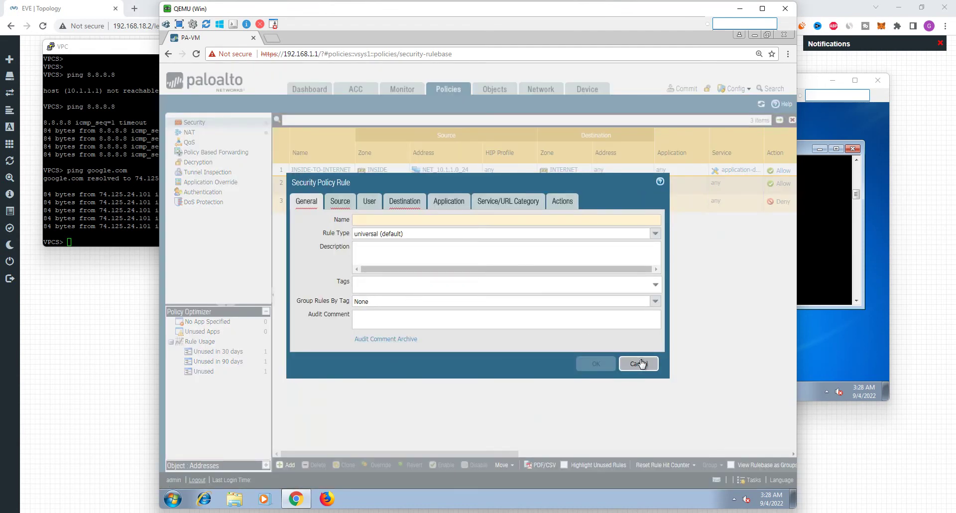
{"action": "left_click", "coordinate": [640, 364]}
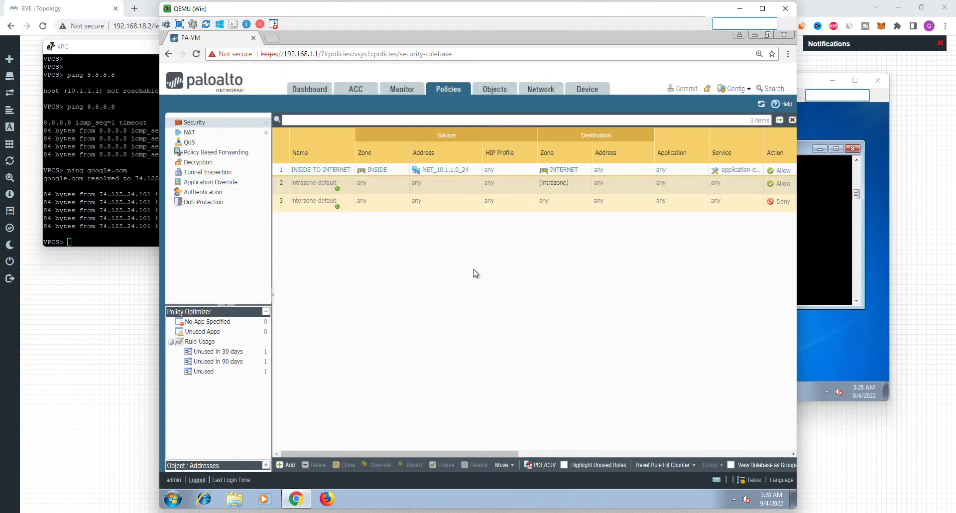
{"action": "left_click", "coordinate": [318, 170]}
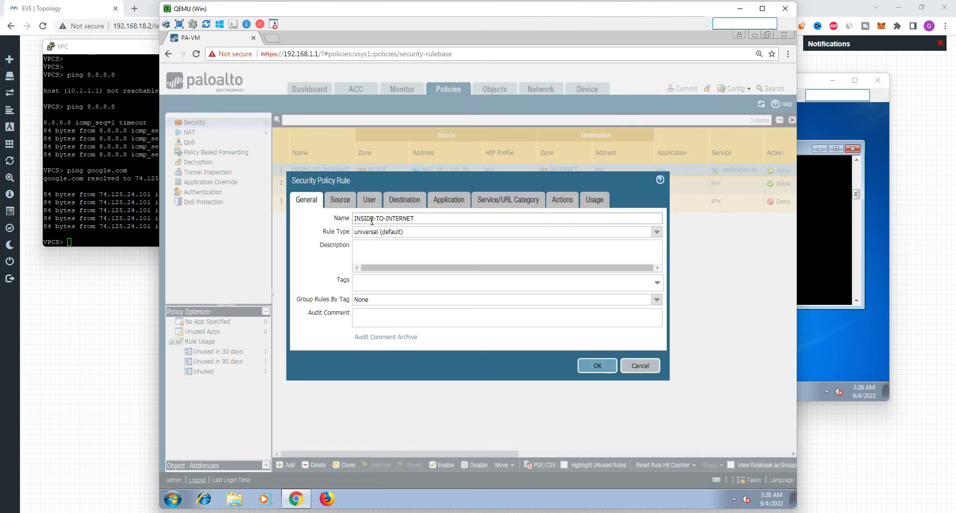
{"action": "left_click", "coordinate": [374, 220]}
{"action": "type", "text": "-DMZ"}
Add DMZ as a second source zone of the security rule
{"action": "left_click", "coordinate": [346, 208]}
{"action": "left_click", "coordinate": [311, 337]}
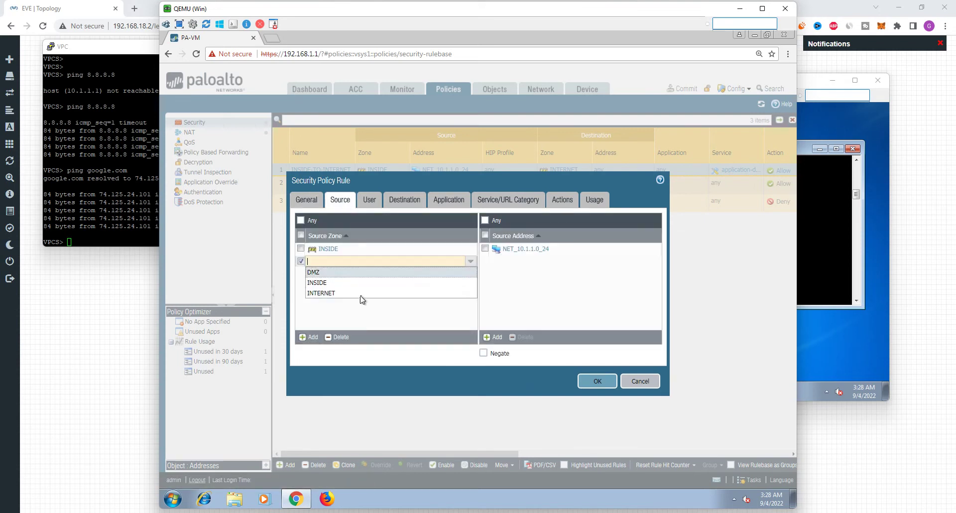
{"action": "left_click", "coordinate": [329, 273]}
Start a new address object for the rule's source addresses, with a name beginning NET_172
{"action": "left_click", "coordinate": [494, 337]}
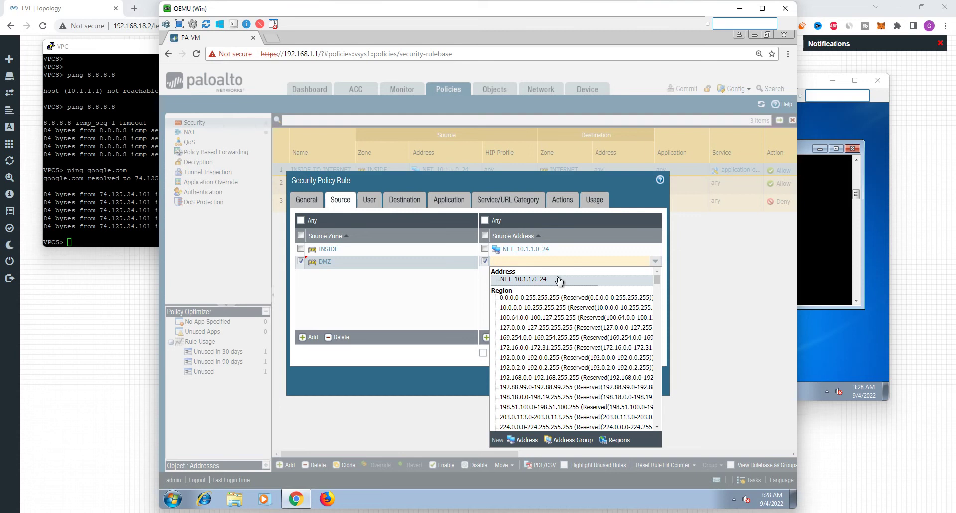
{"action": "left_click", "coordinate": [525, 441]}
{"action": "type", "text": "NET_172"}
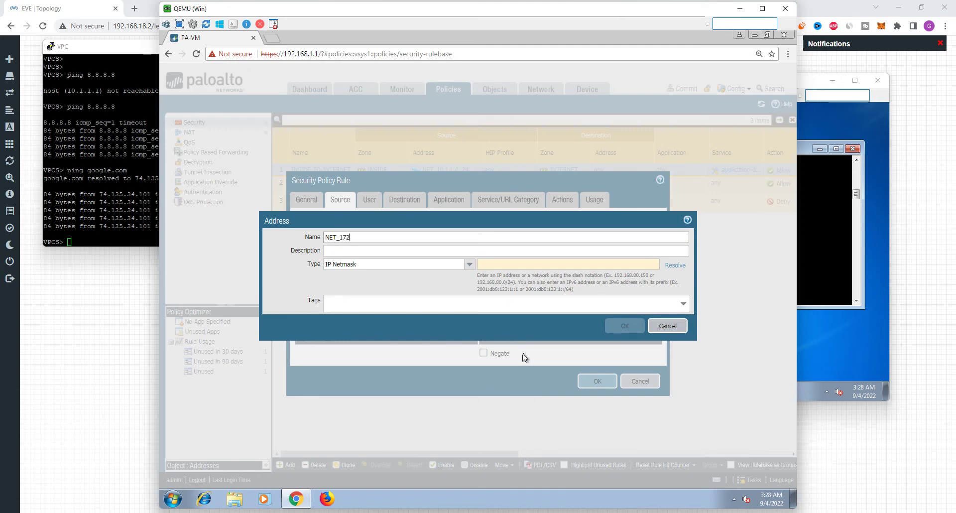